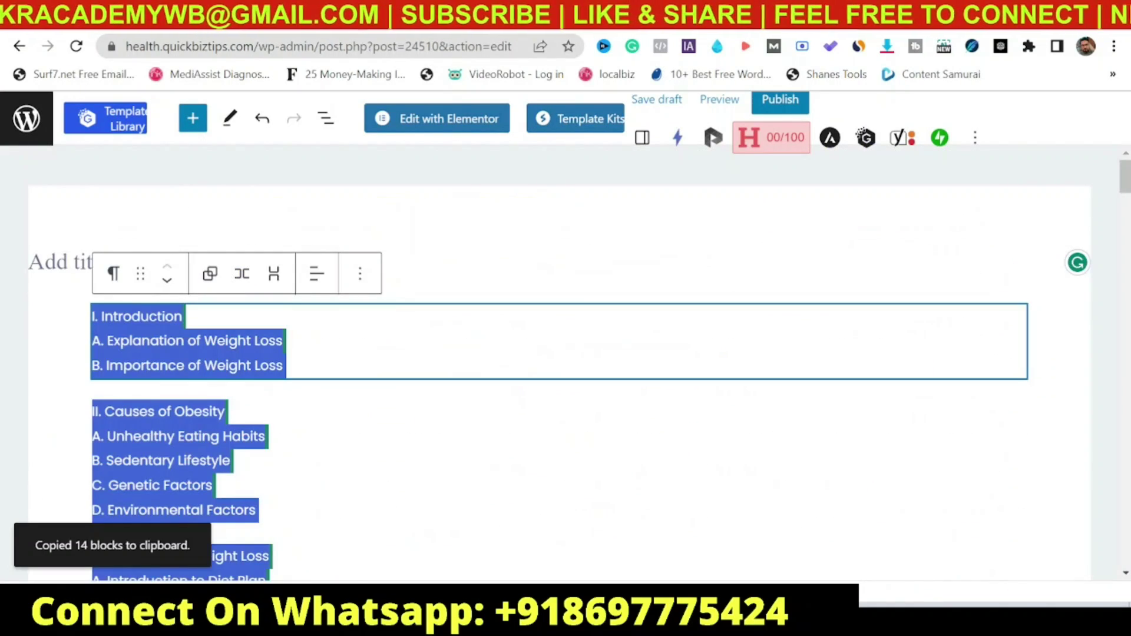
Switch to Duplichecker, paste the copied article text and run a plagiarism check on it.
{"action": "left_click", "coordinate": [366, 18]}
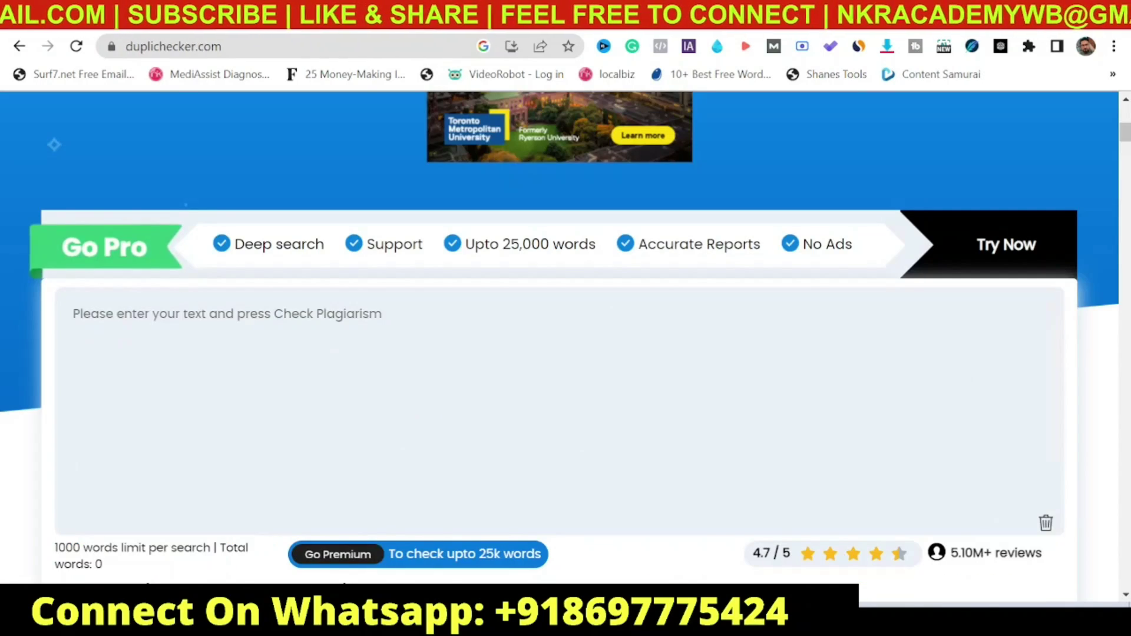
{"action": "key", "text": "ctrl+v"}
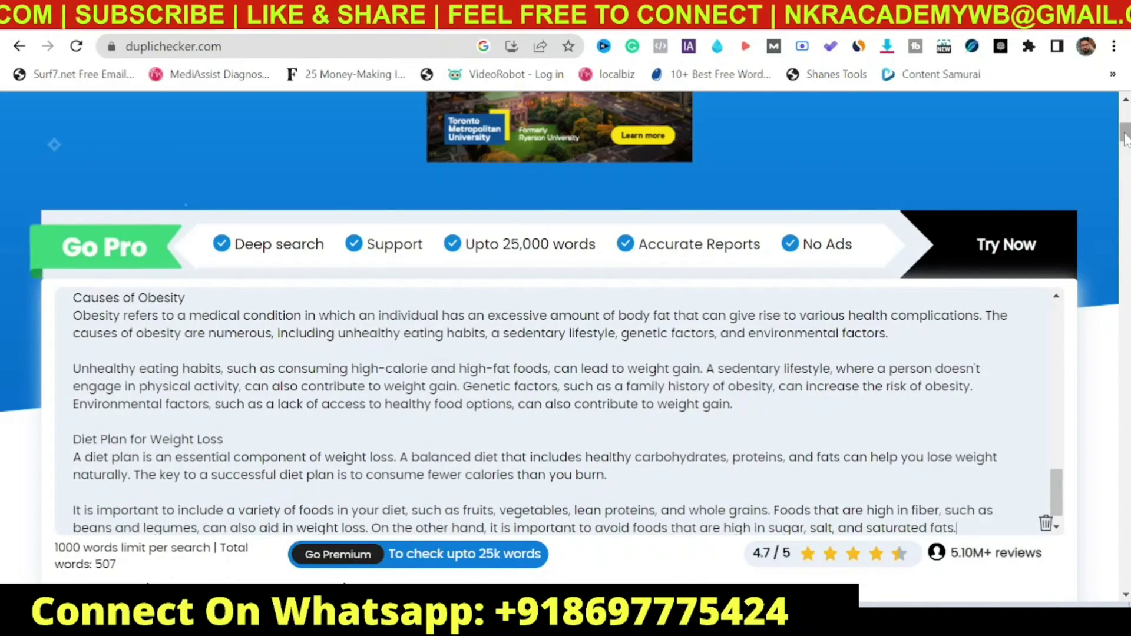
{"action": "scroll", "coordinate": [1125, 138], "scroll_direction": "down", "scroll_amount": 8}
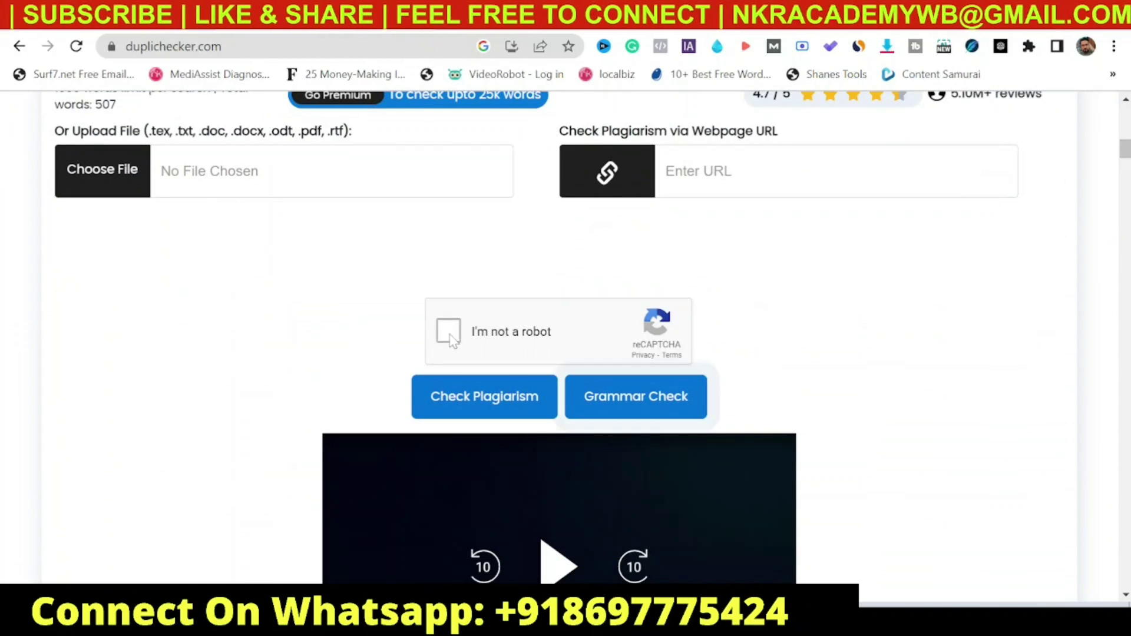
{"action": "left_click", "coordinate": [448, 333]}
{"action": "left_click", "coordinate": [470, 401]}
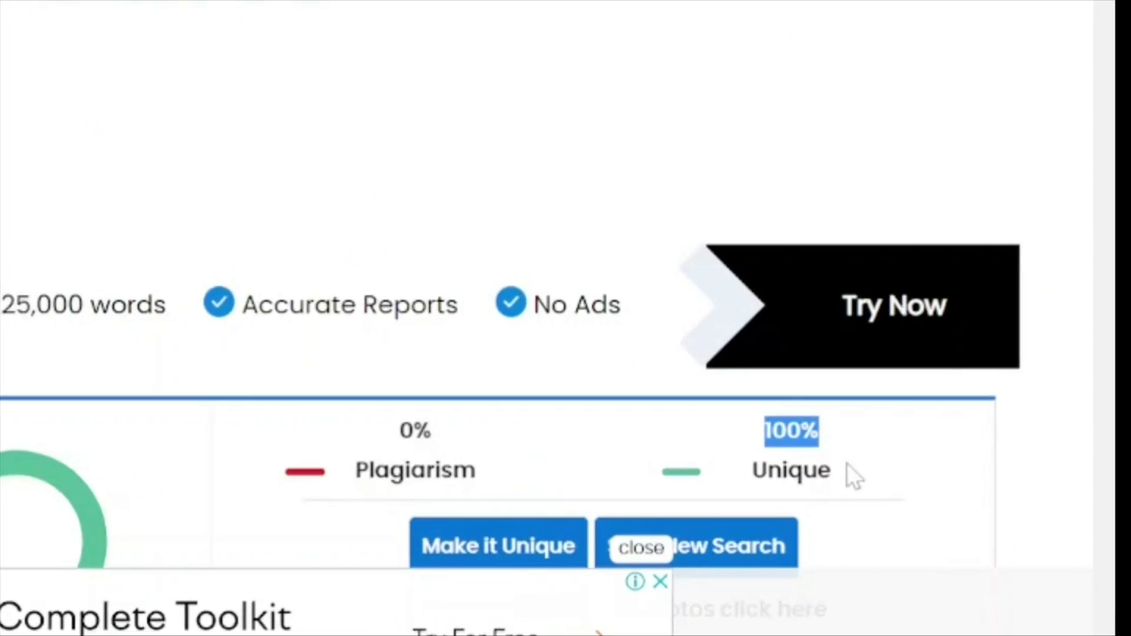
{"action": "left_click", "coordinate": [838, 464]}
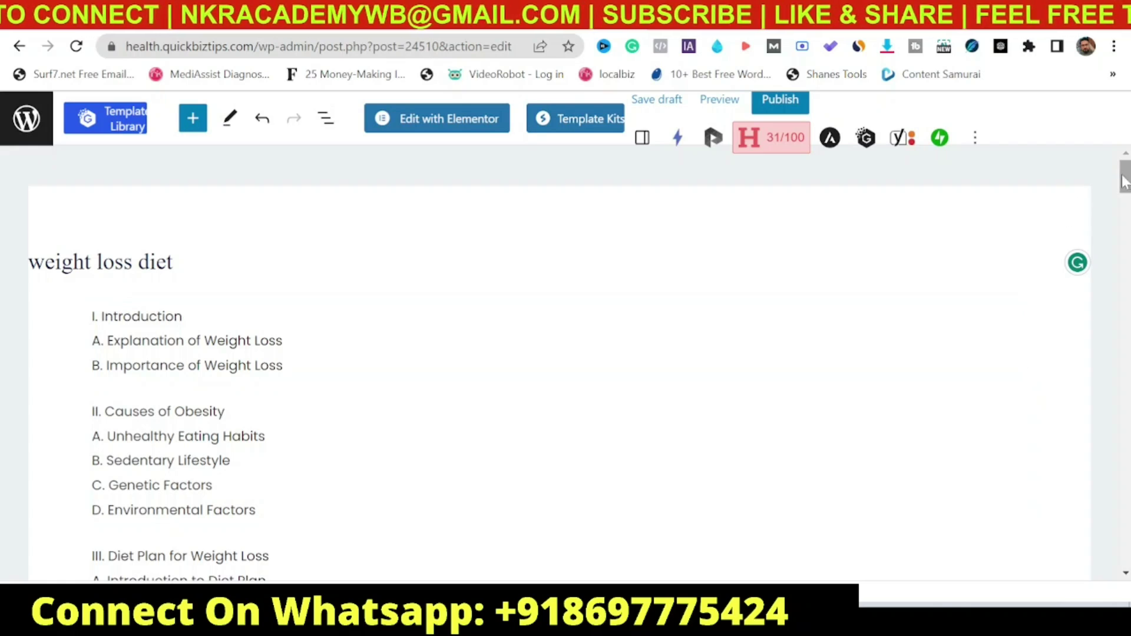
In the WordPress post, convert the article's "Introduction" line from a paragraph into a heading.
{"action": "left_click_drag", "start_coordinate": [1125, 177], "coordinate": [1124, 203]}
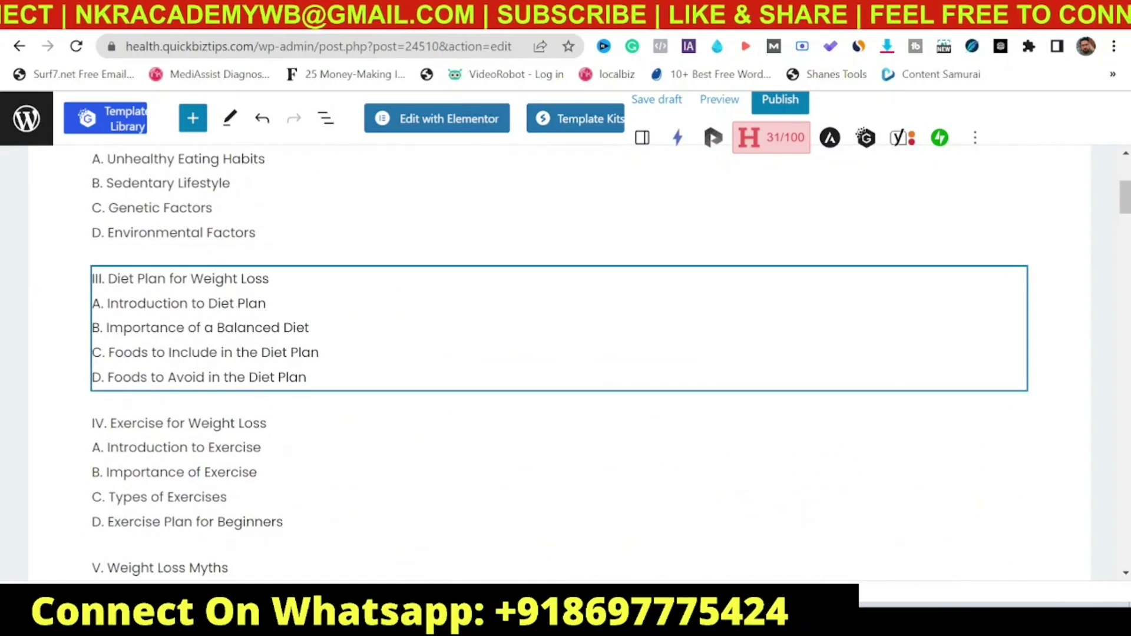
{"action": "left_click_drag", "start_coordinate": [92, 279], "coordinate": [269, 278]}
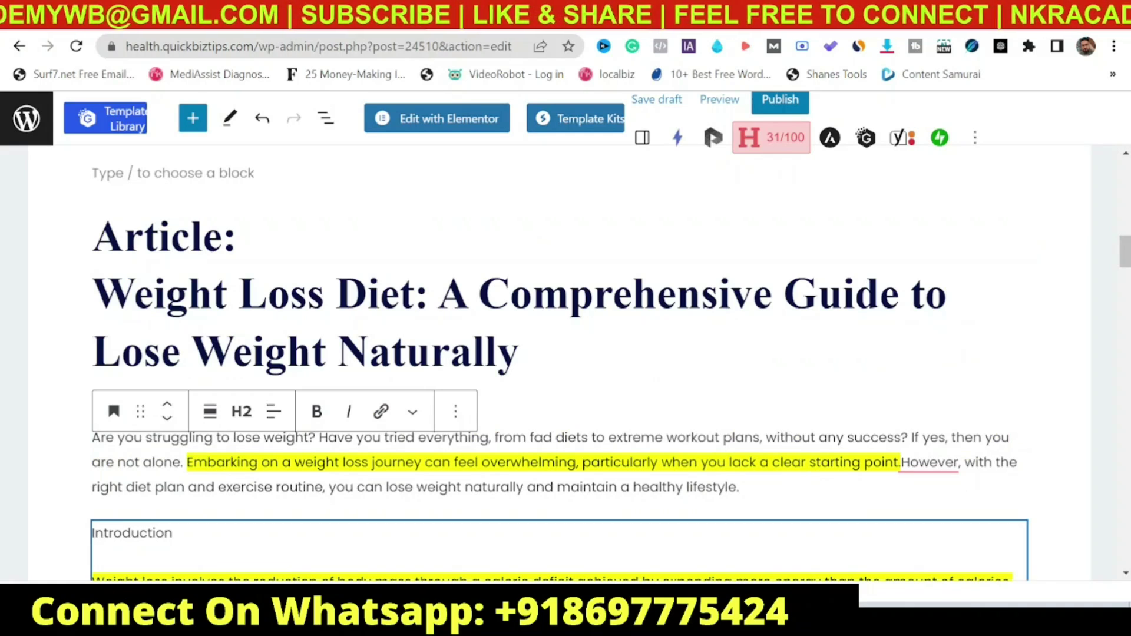
{"action": "left_click", "coordinate": [131, 533]}
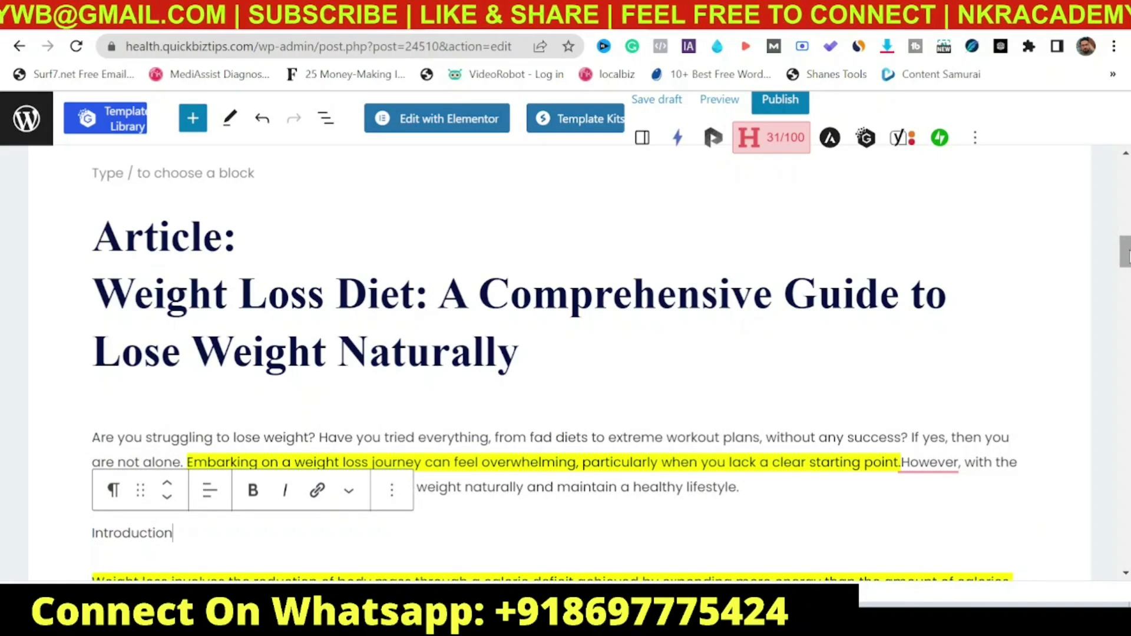
{"action": "scroll", "coordinate": [559, 354], "scroll_direction": "down", "scroll_amount": 3}
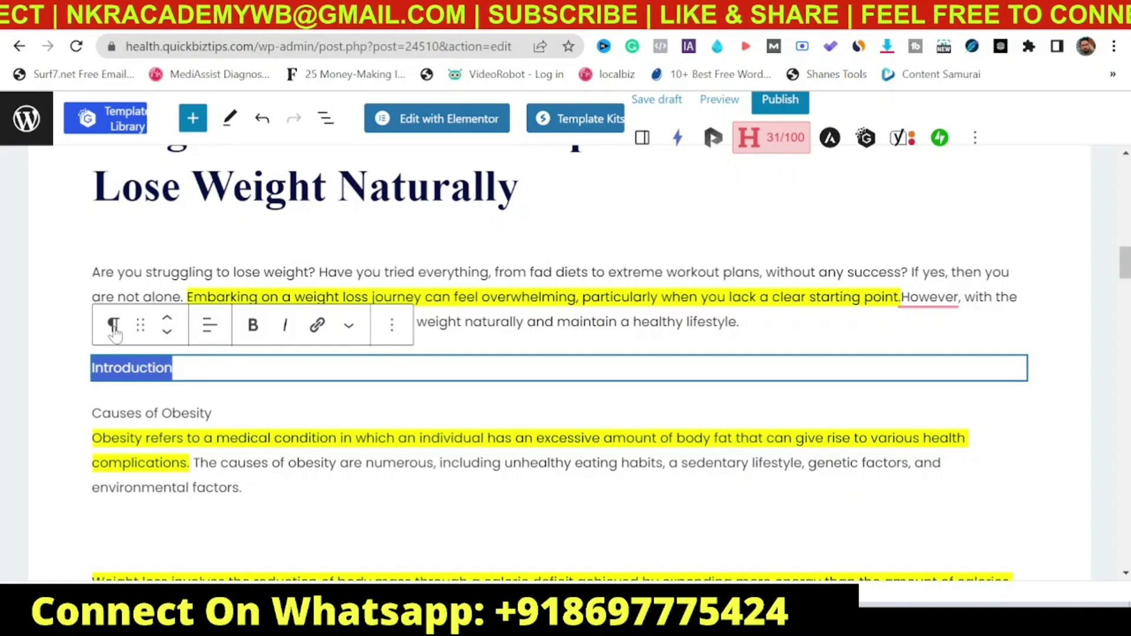
{"action": "left_click", "coordinate": [114, 328]}
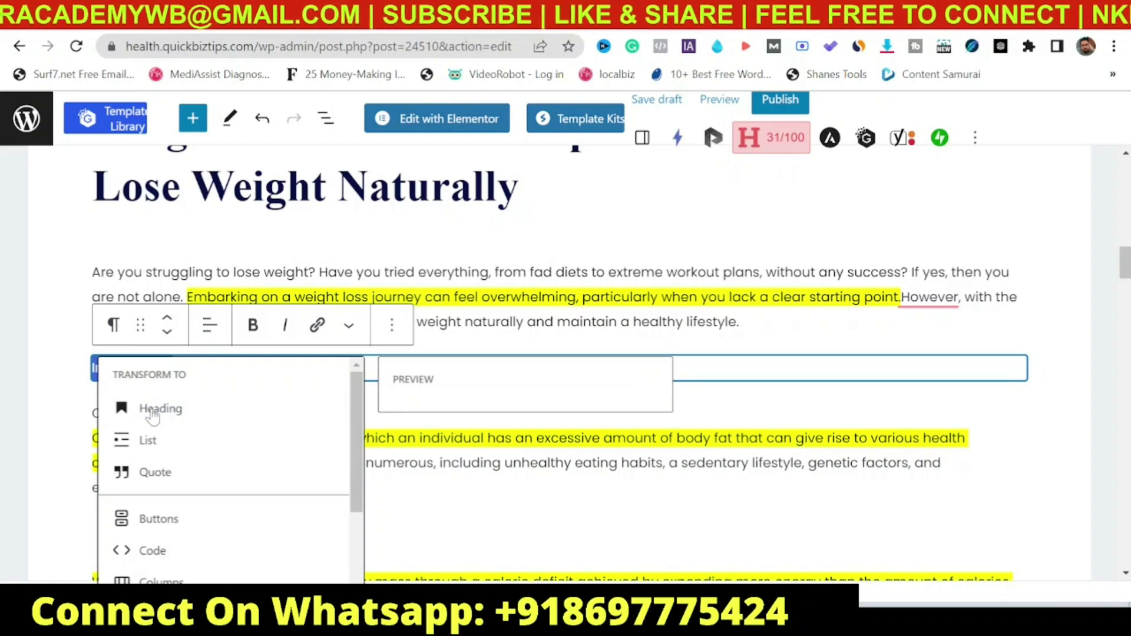
{"action": "left_click", "coordinate": [152, 413]}
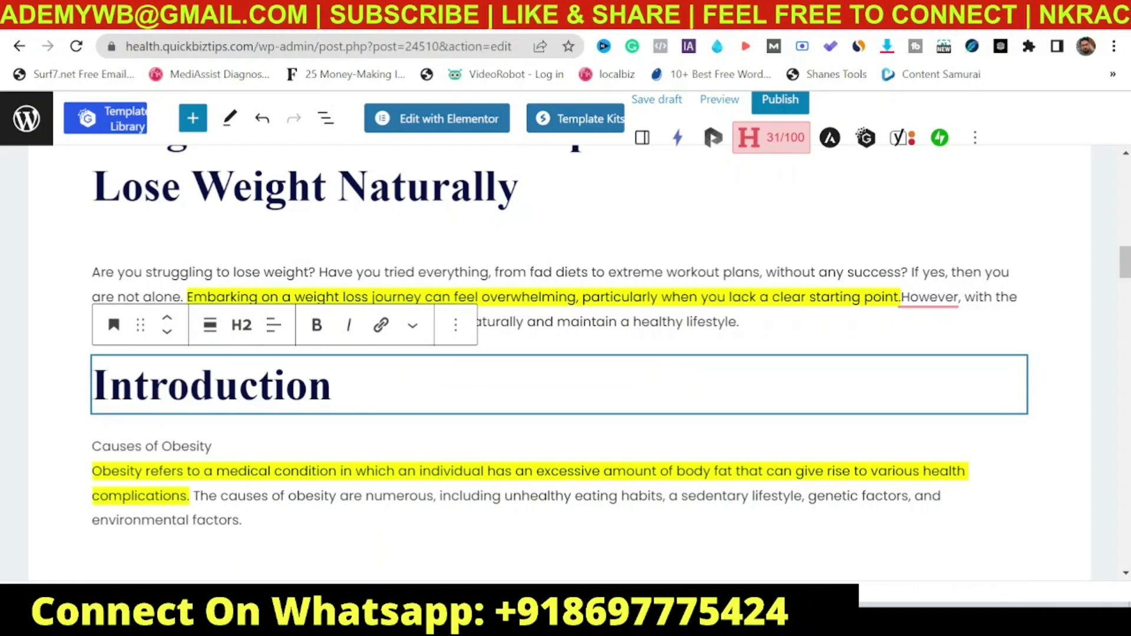
Save the "weight loss diet" post as a draft and return to the list of posts.
{"action": "scroll", "coordinate": [682, 422], "scroll_direction": "up", "scroll_amount": 15}
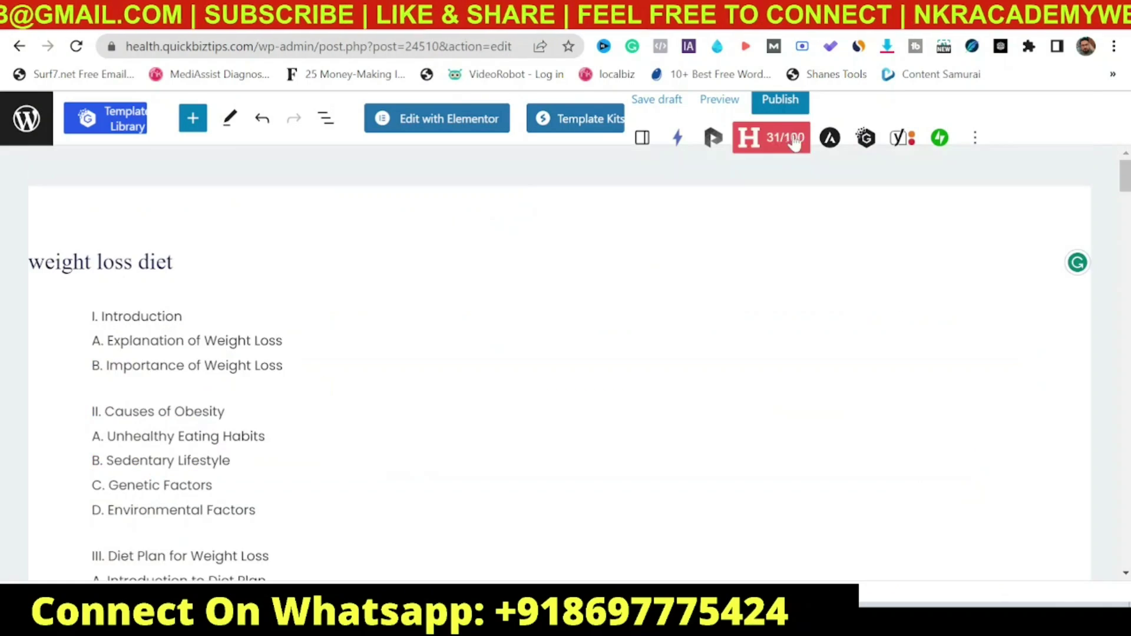
{"action": "left_click", "coordinate": [656, 103]}
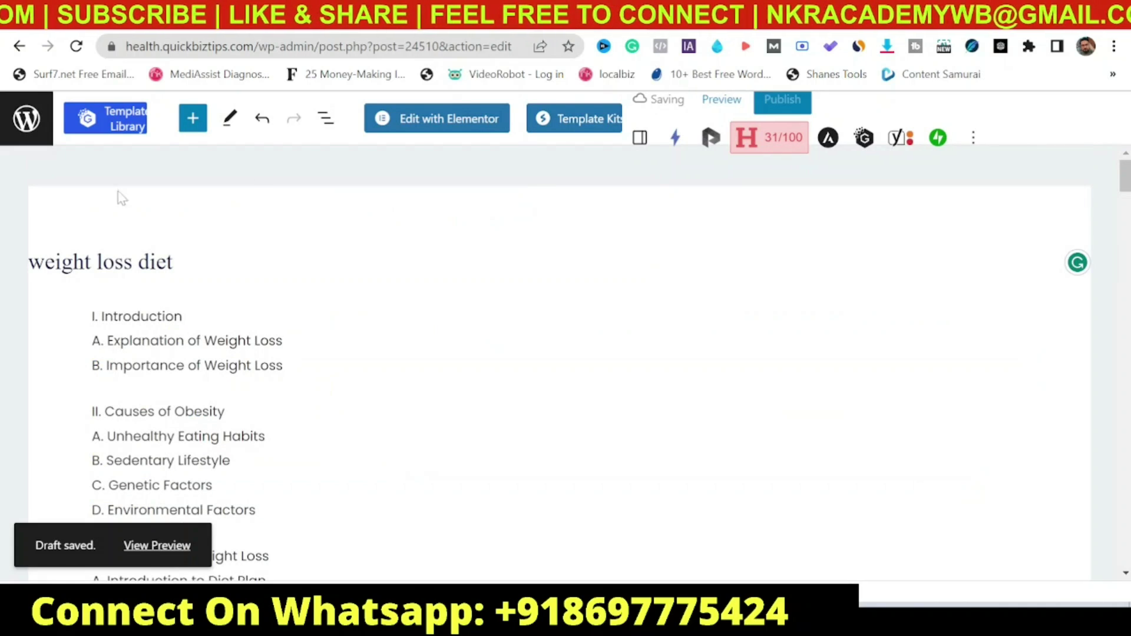
{"action": "left_click", "coordinate": [26, 121]}
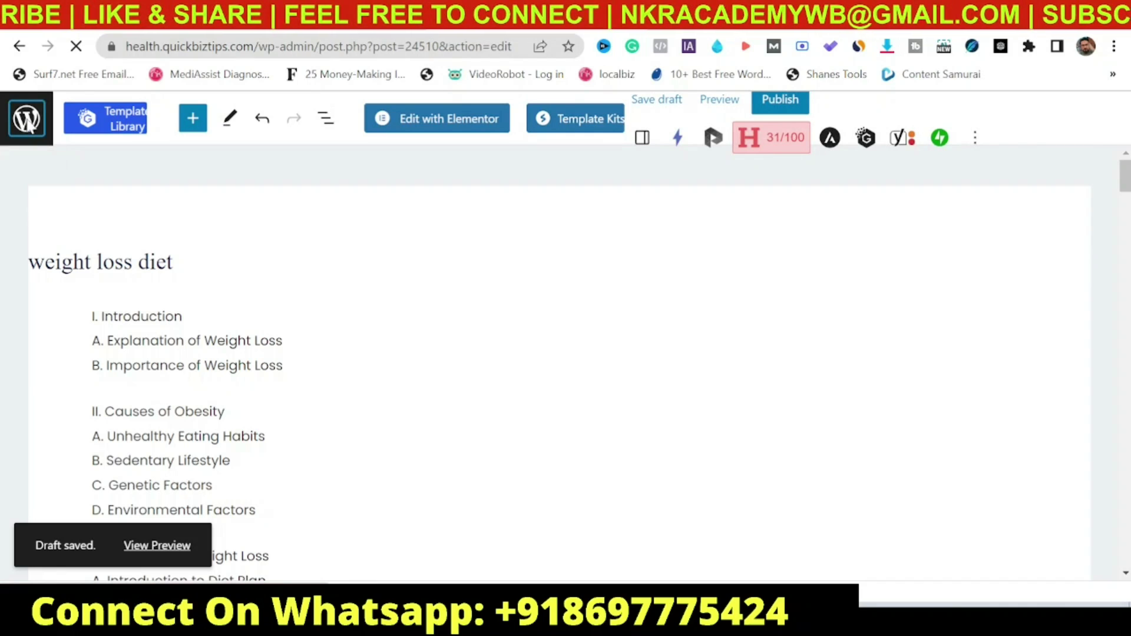
Search the new plugins for "rankmath", then install and activate the Rank Math SEO plugin.
{"action": "scroll", "coordinate": [631, 353], "scroll_direction": "down", "scroll_amount": 2}
{"action": "scroll", "coordinate": [631, 353], "scroll_direction": "down", "scroll_amount": 4}
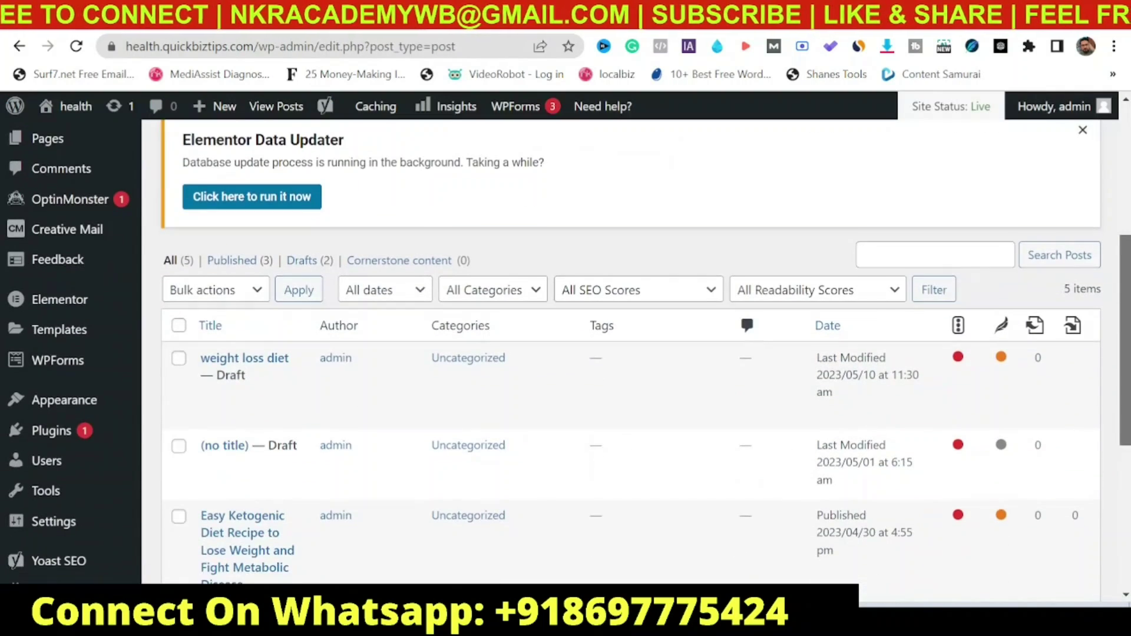
{"action": "mouse_move", "coordinate": [68, 382]}
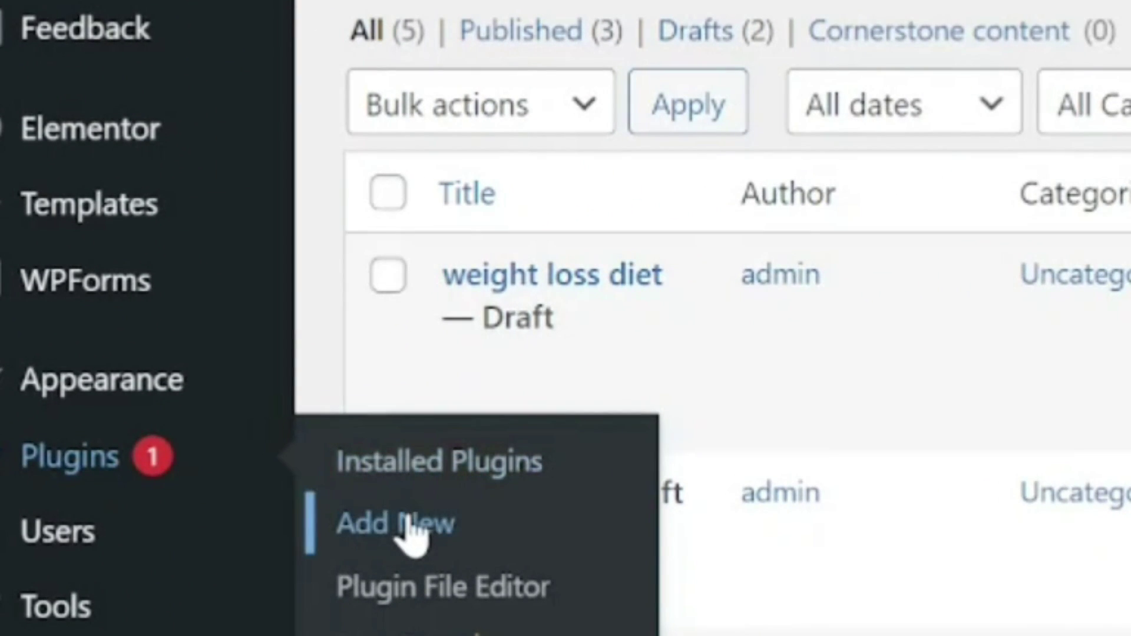
{"action": "left_click", "coordinate": [407, 521]}
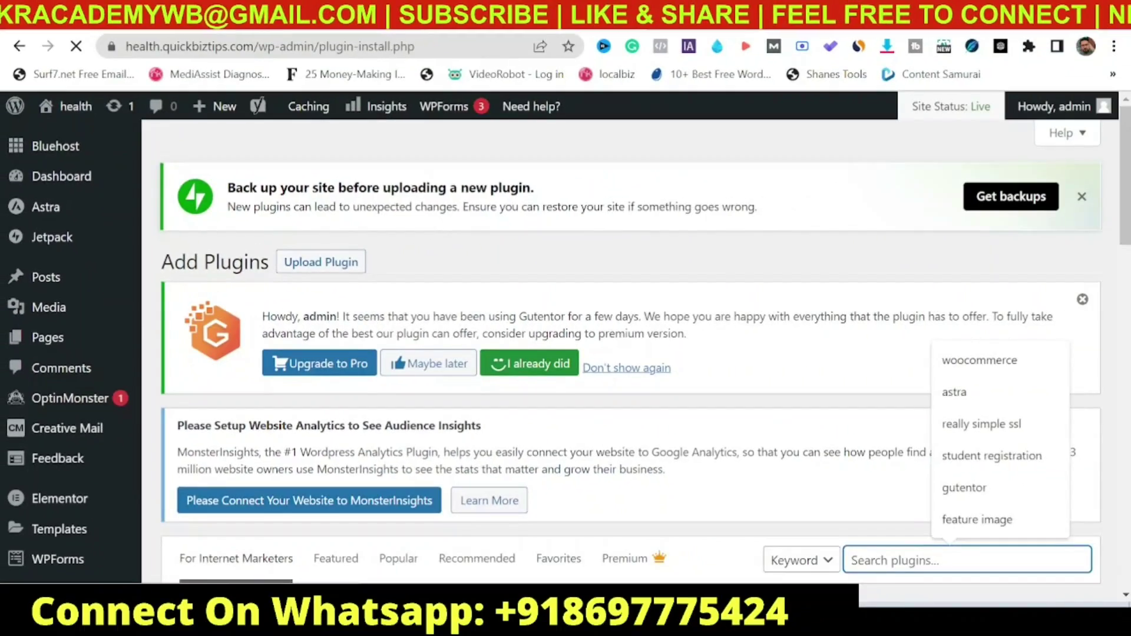
{"action": "type", "text": "rankmath"}
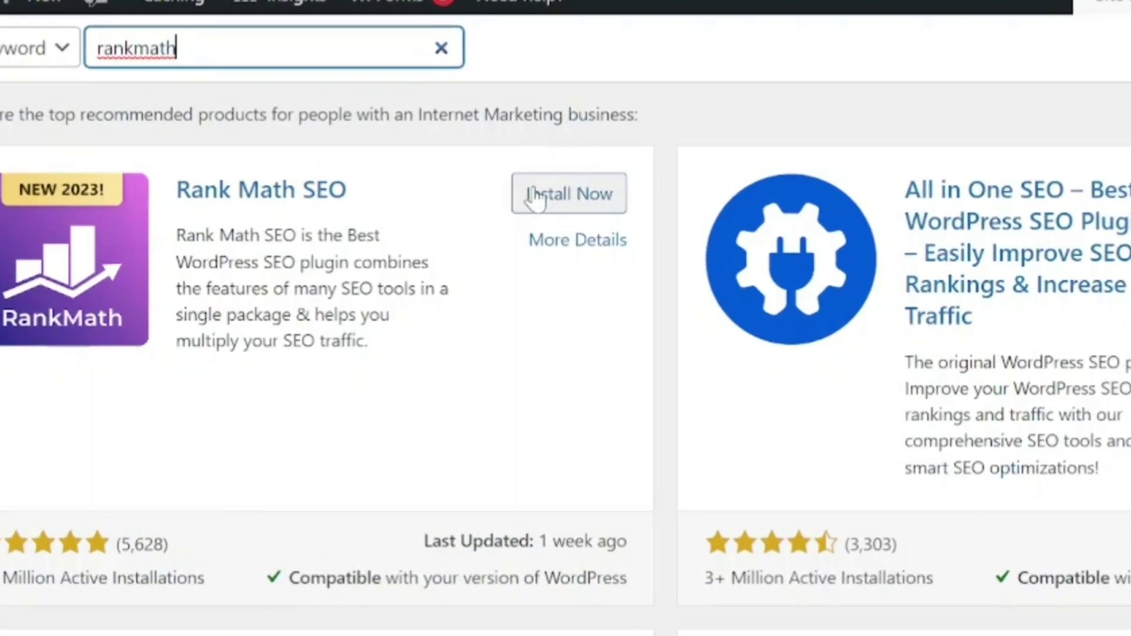
{"action": "left_click", "coordinate": [542, 229]}
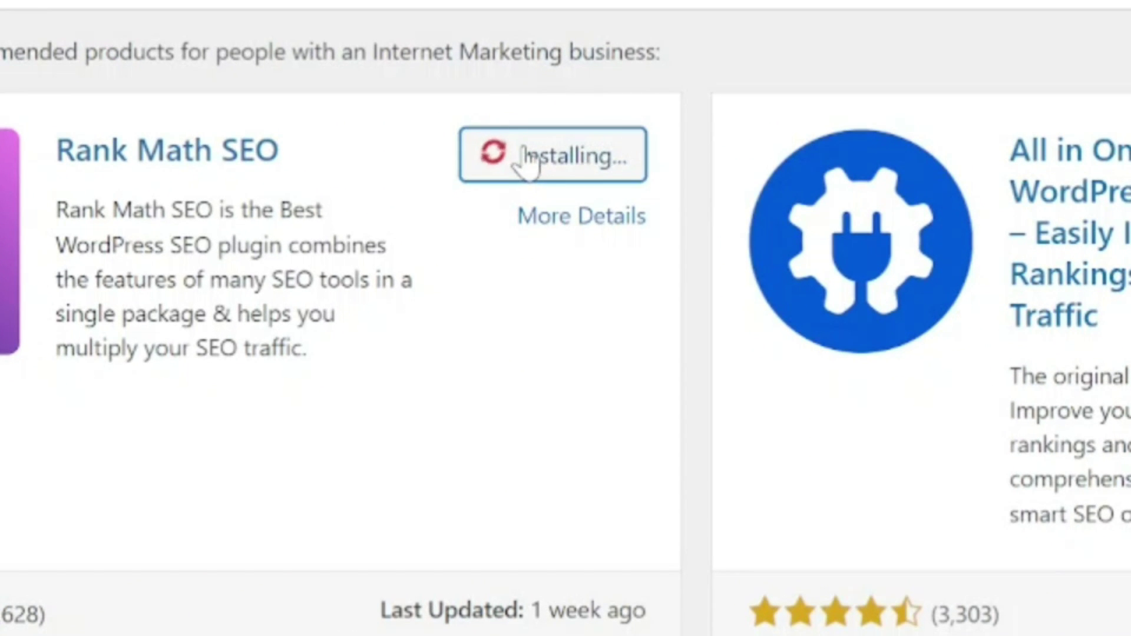
{"action": "left_click", "coordinate": [583, 158]}
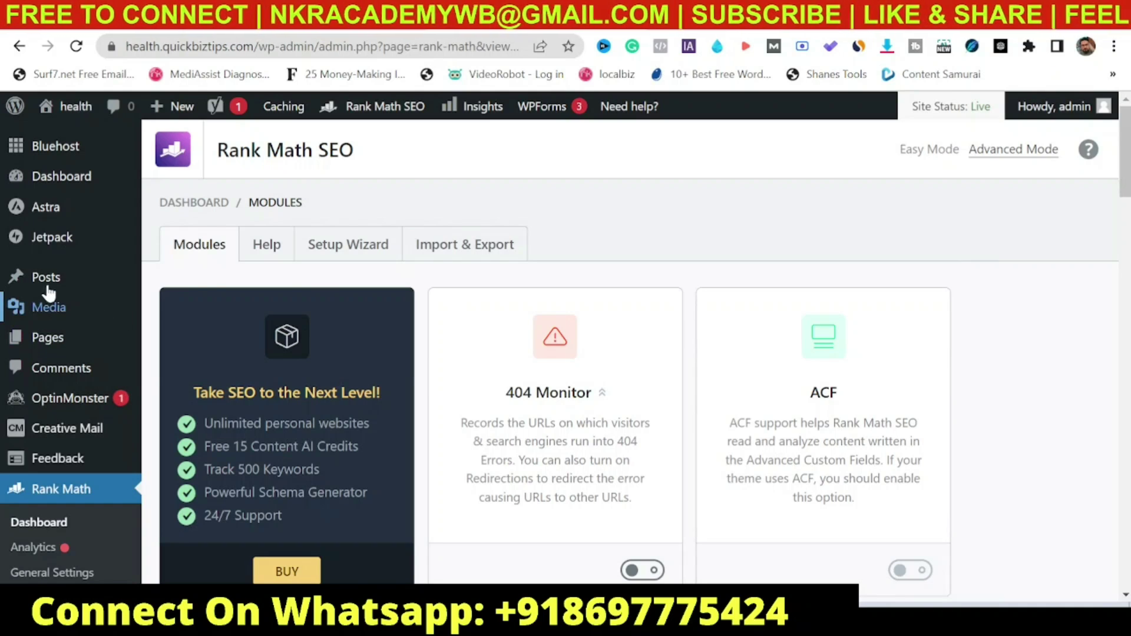
Reopen the "weight loss diet" draft from the list of all posts and display its Rank Math settings.
{"action": "mouse_move", "coordinate": [47, 285]}
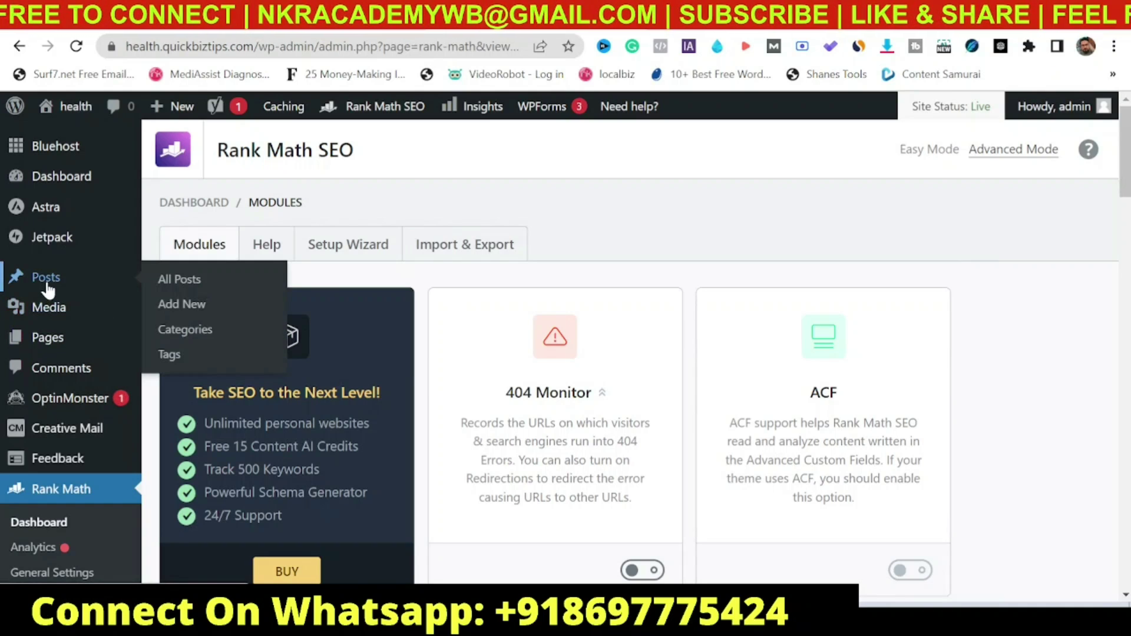
{"action": "left_click", "coordinate": [180, 279]}
{"action": "scroll", "coordinate": [566, 353], "scroll_direction": "down", "scroll_amount": 4}
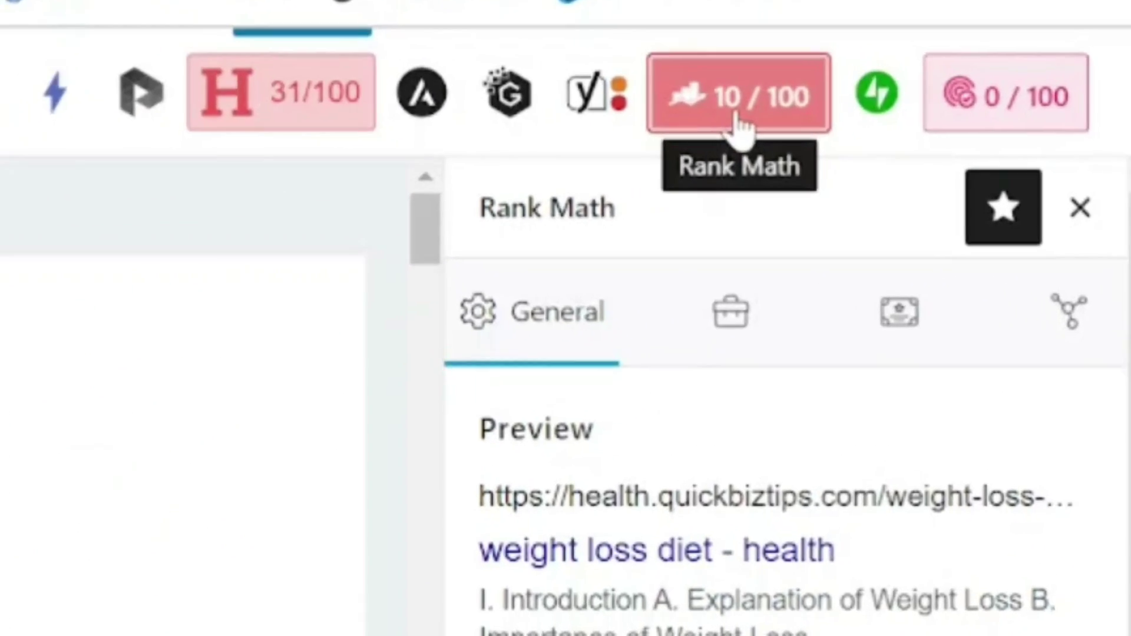
Set the post's Rank Math focus keyword to "weight loss diet".
{"action": "scroll", "coordinate": [705, 457], "scroll_direction": "down", "scroll_amount": 5}
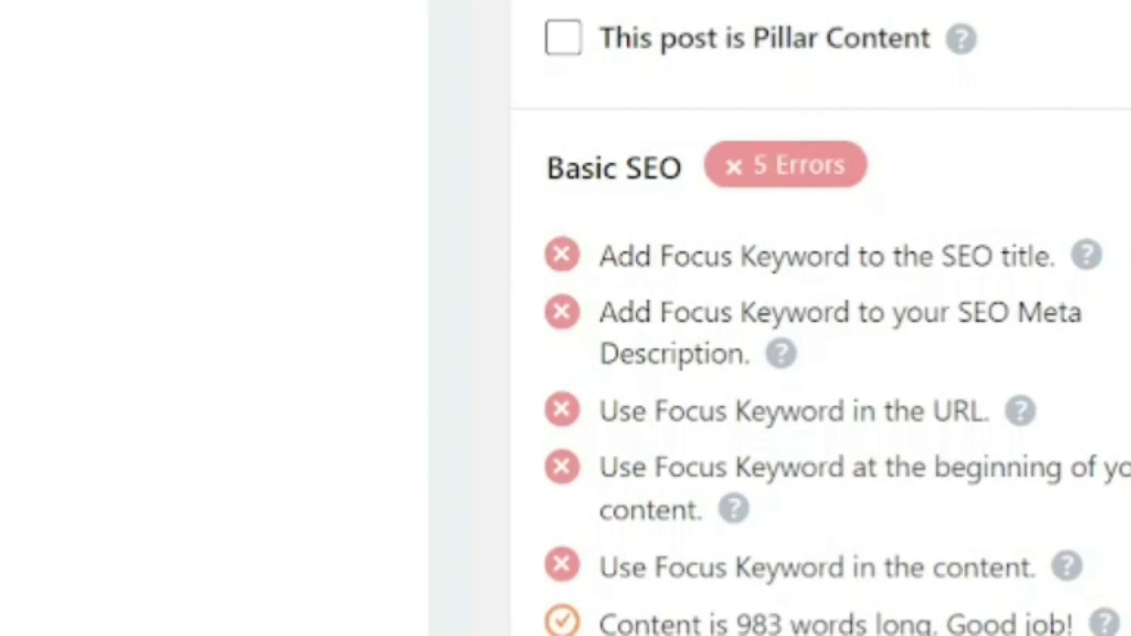
{"action": "scroll", "coordinate": [820, 341], "scroll_direction": "up", "scroll_amount": 5}
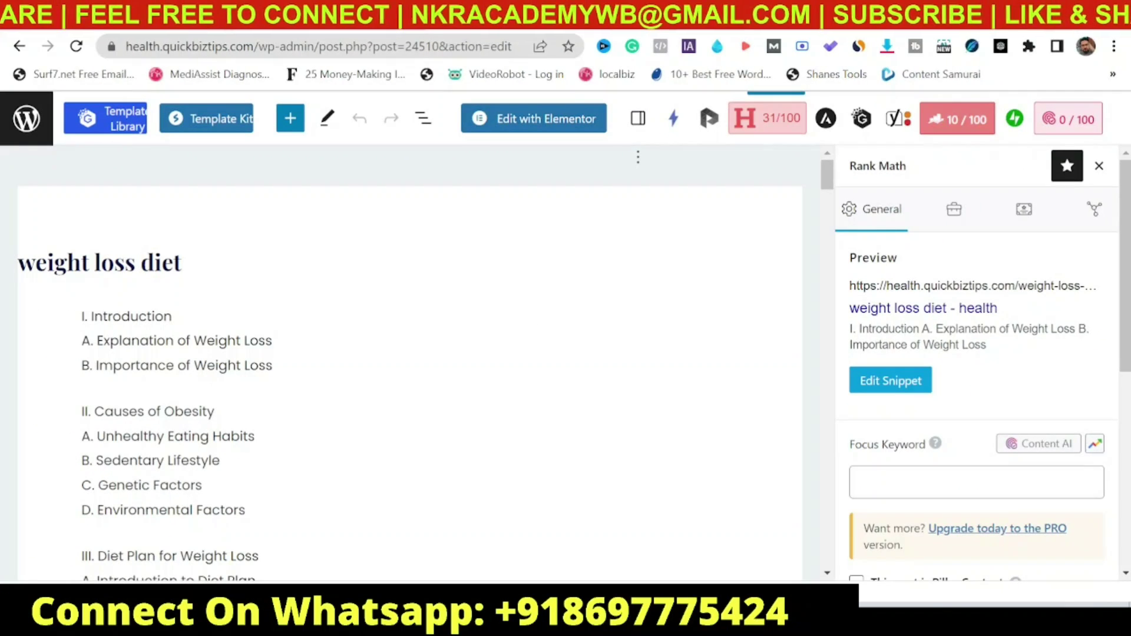
{"action": "left_click", "coordinate": [574, 373]}
{"action": "type", "text": "weight loss diet"}
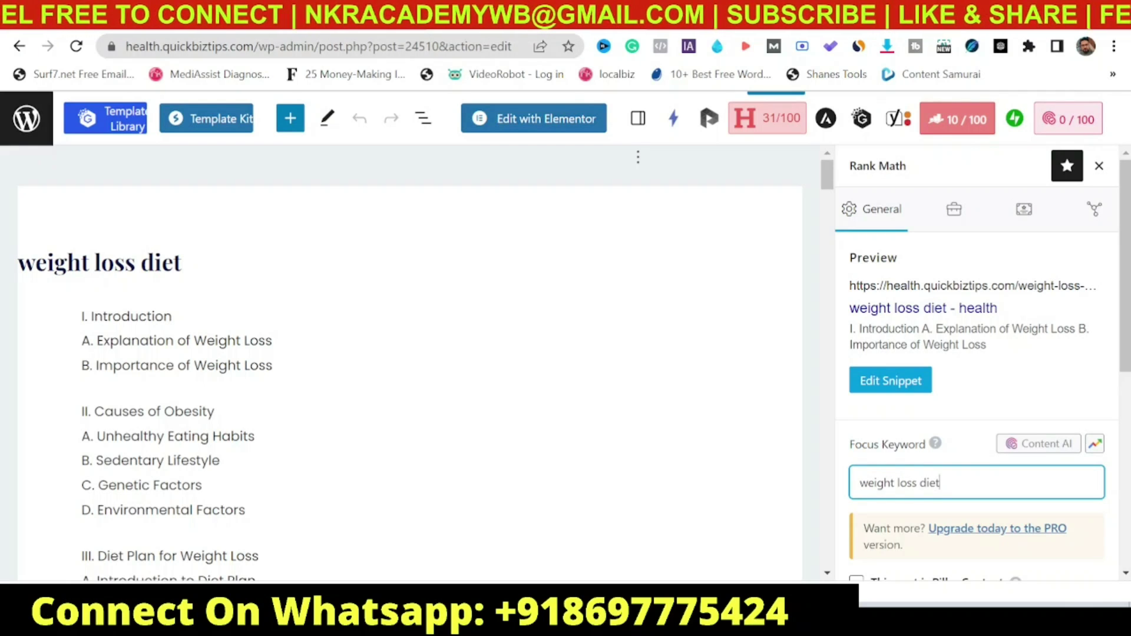
{"action": "key", "text": "Return"}
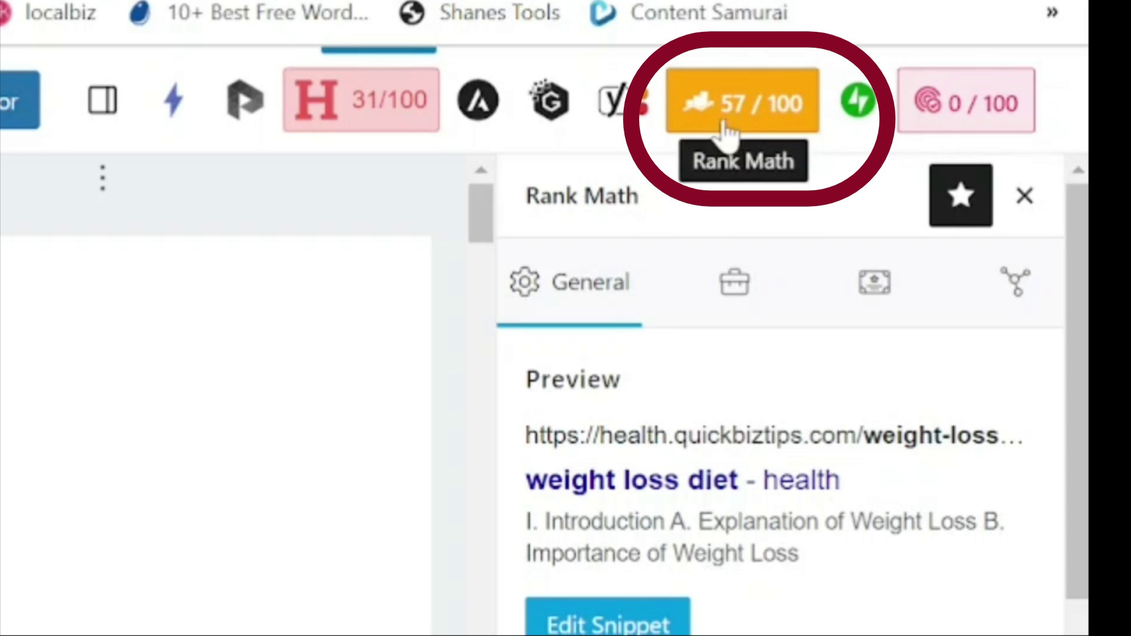
Review the Basic SEO checks, then open the snippet editor and bring its description field into view.
{"action": "left_click_drag", "start_coordinate": [1077, 295], "coordinate": [1076, 555]}
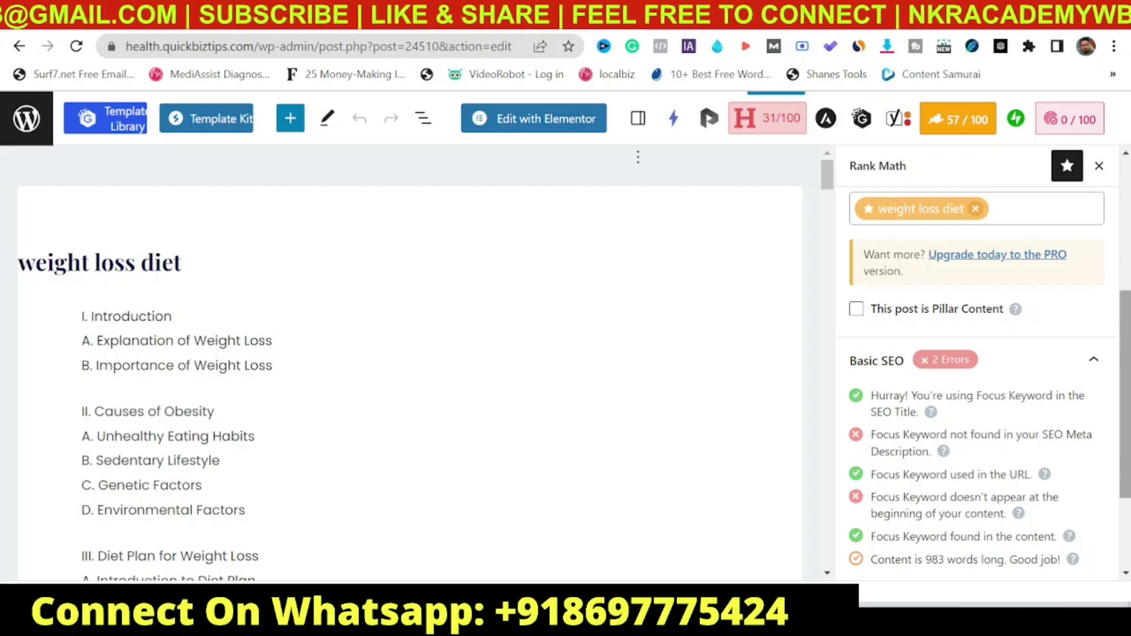
{"action": "scroll", "coordinate": [972, 275], "scroll_direction": "up", "scroll_amount": 3}
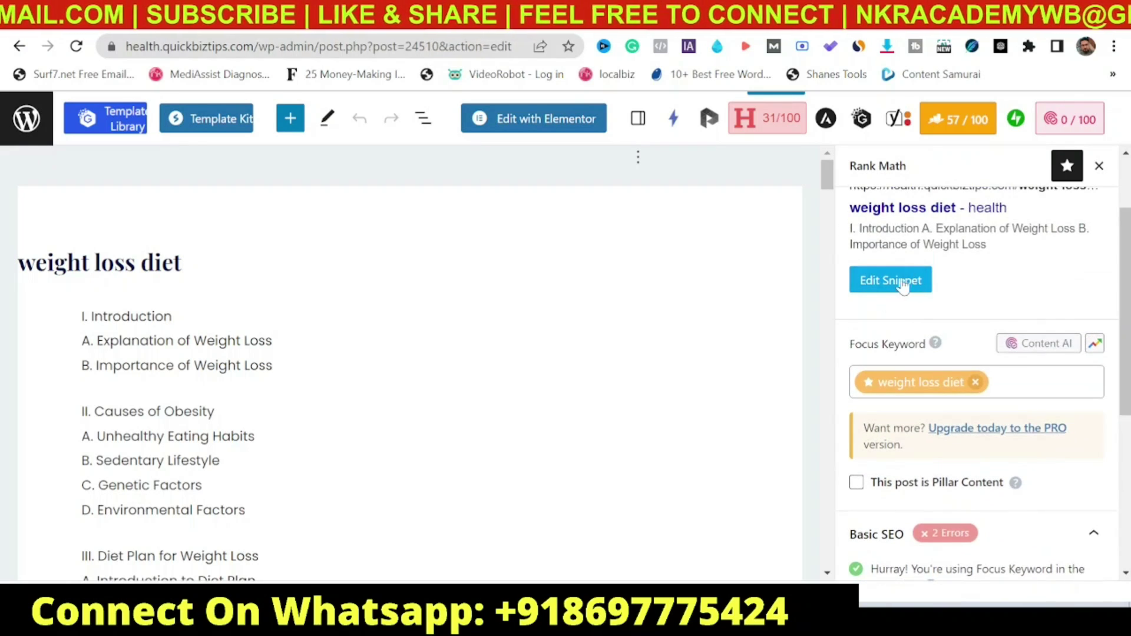
{"action": "left_click", "coordinate": [893, 281]}
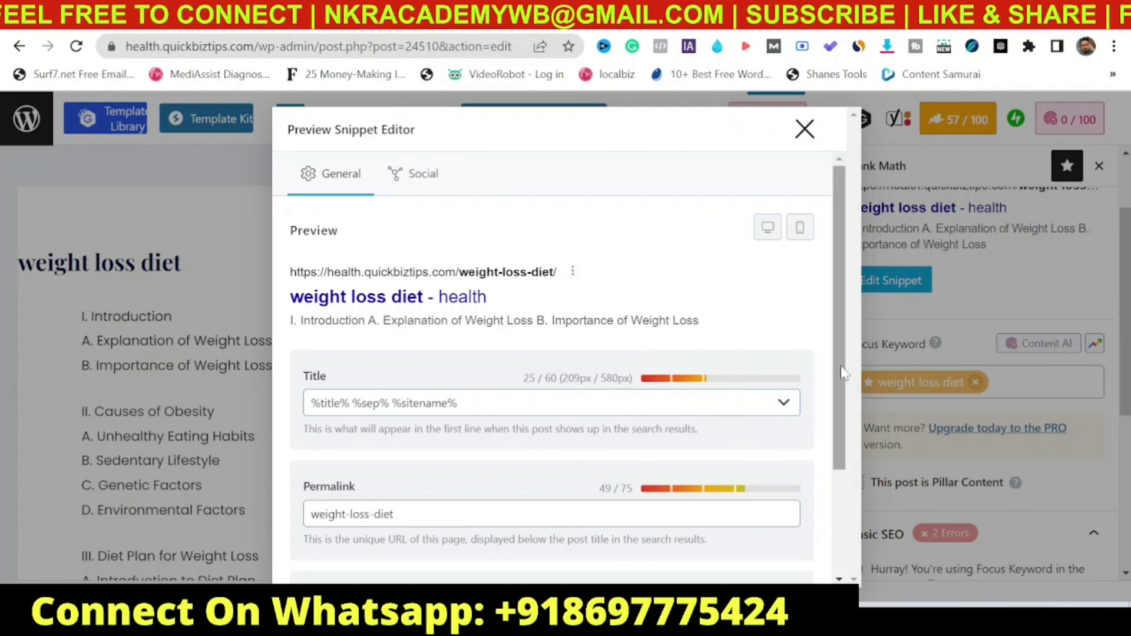
{"action": "scroll", "coordinate": [842, 371], "scroll_direction": "down", "scroll_amount": 2}
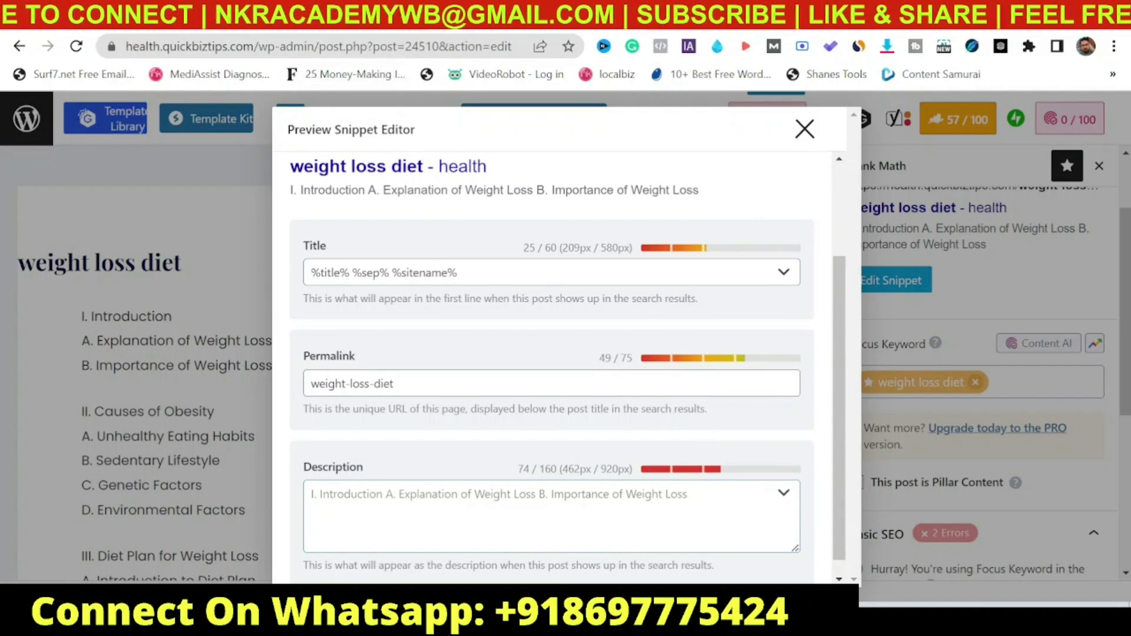
Switch to ChatGPT and run the AIPRM "Meta-Title & Description" prompt for the keyword "weight loss diet".
{"action": "key", "text": "ctrl+Tab"}
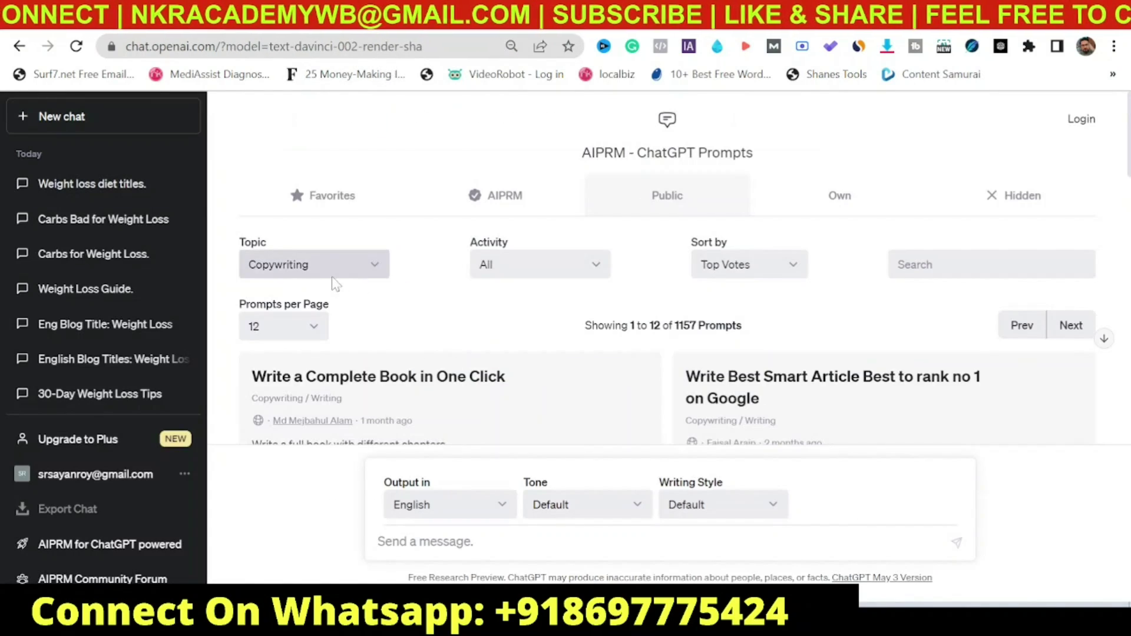
{"action": "scroll", "coordinate": [665, 353], "scroll_direction": "down", "scroll_amount": 12}
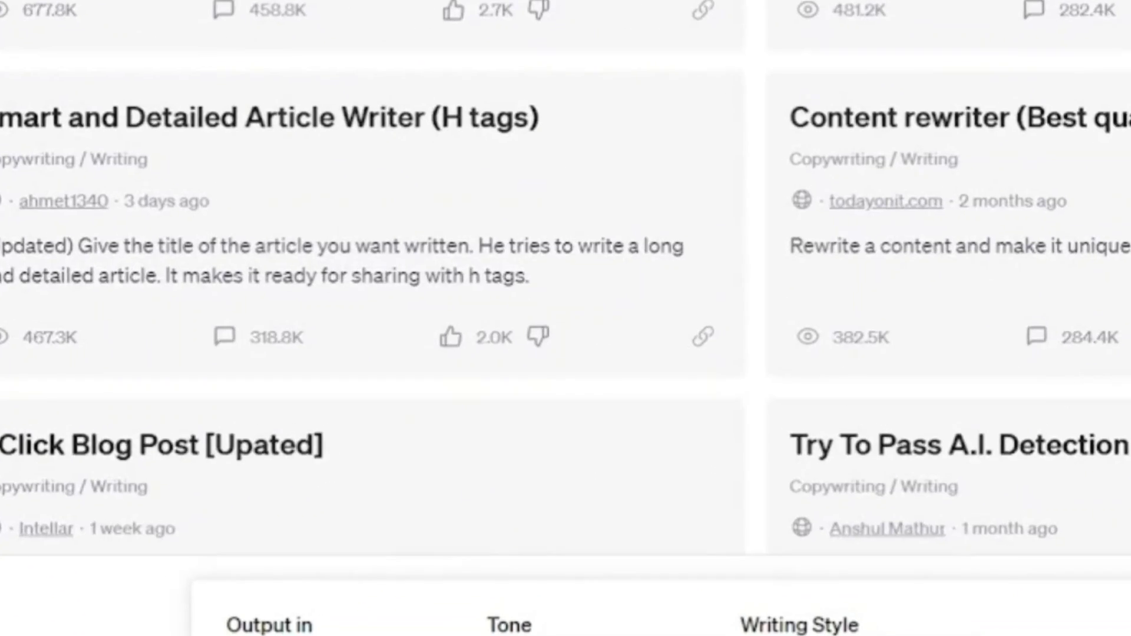
{"action": "scroll", "coordinate": [565, 295], "scroll_direction": "down", "scroll_amount": 3}
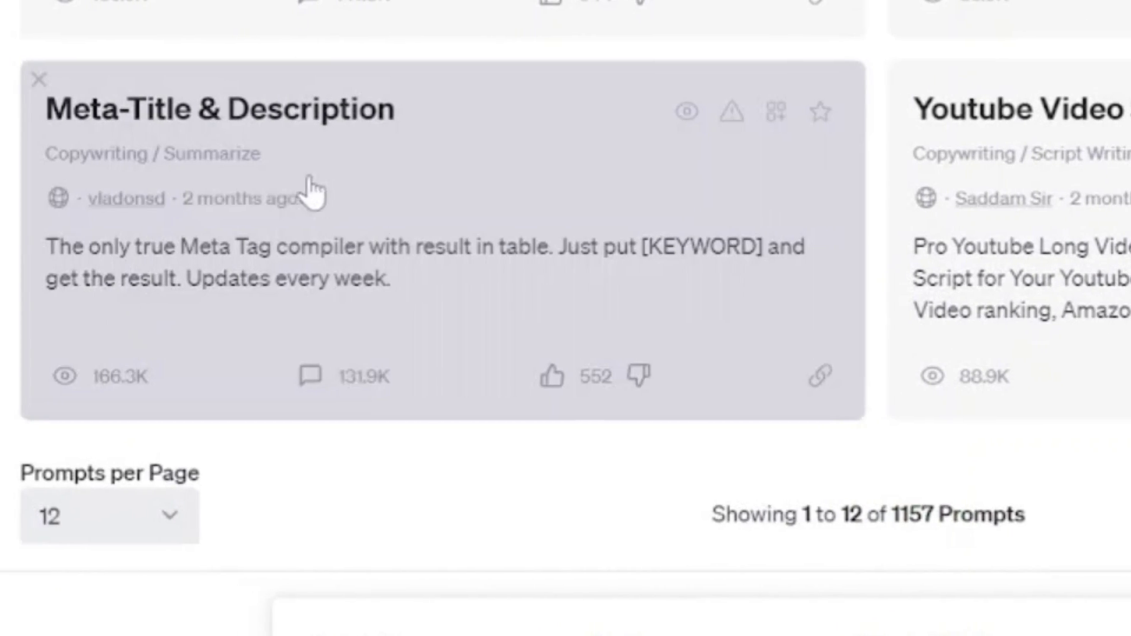
{"action": "left_click", "coordinate": [319, 189]}
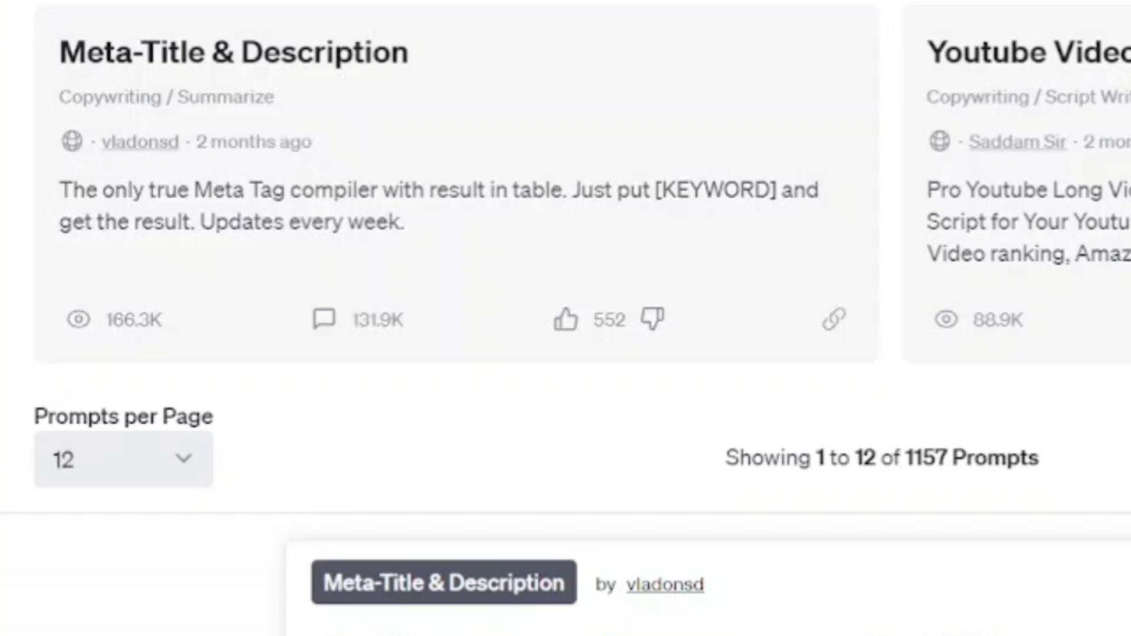
{"action": "type", "text": "weight "}
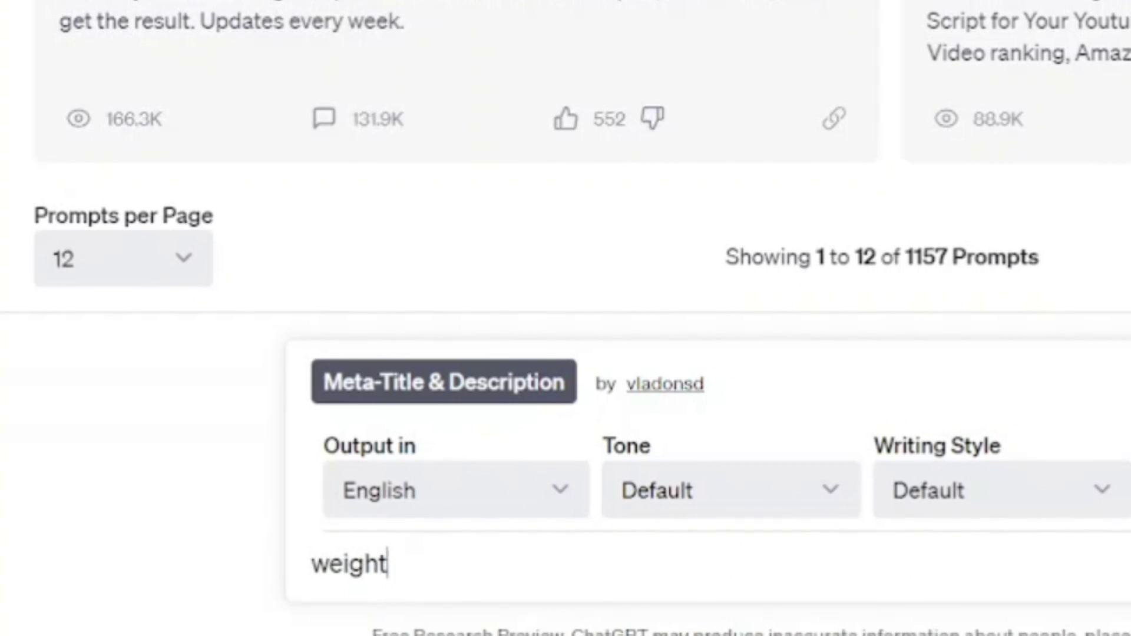
{"action": "type", "text": "loss diet"}
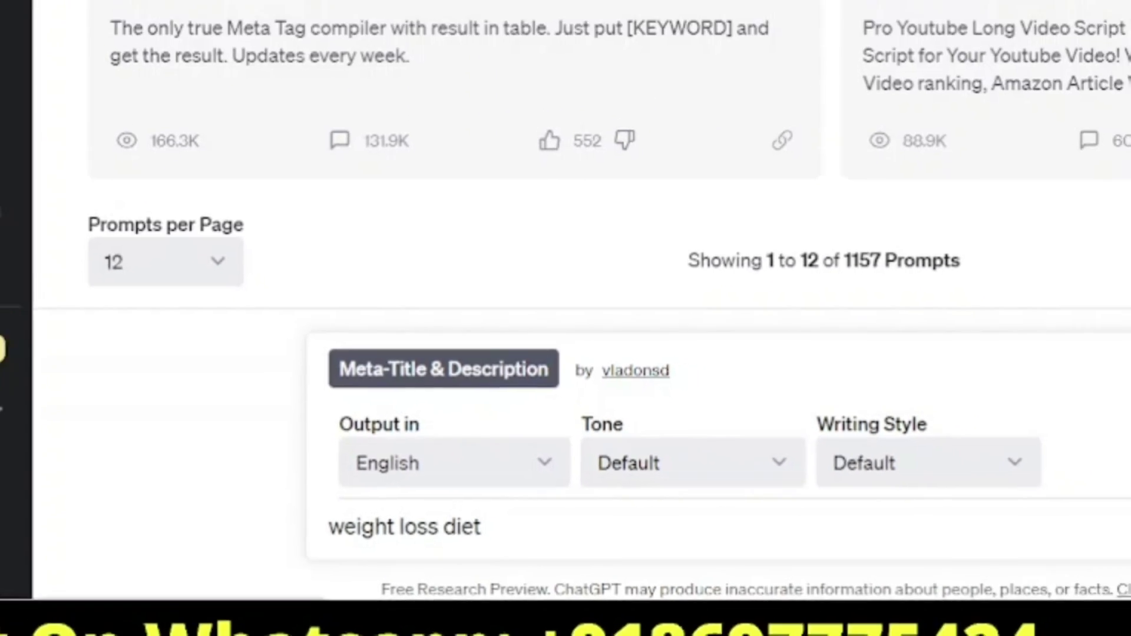
{"action": "key", "text": "Return"}
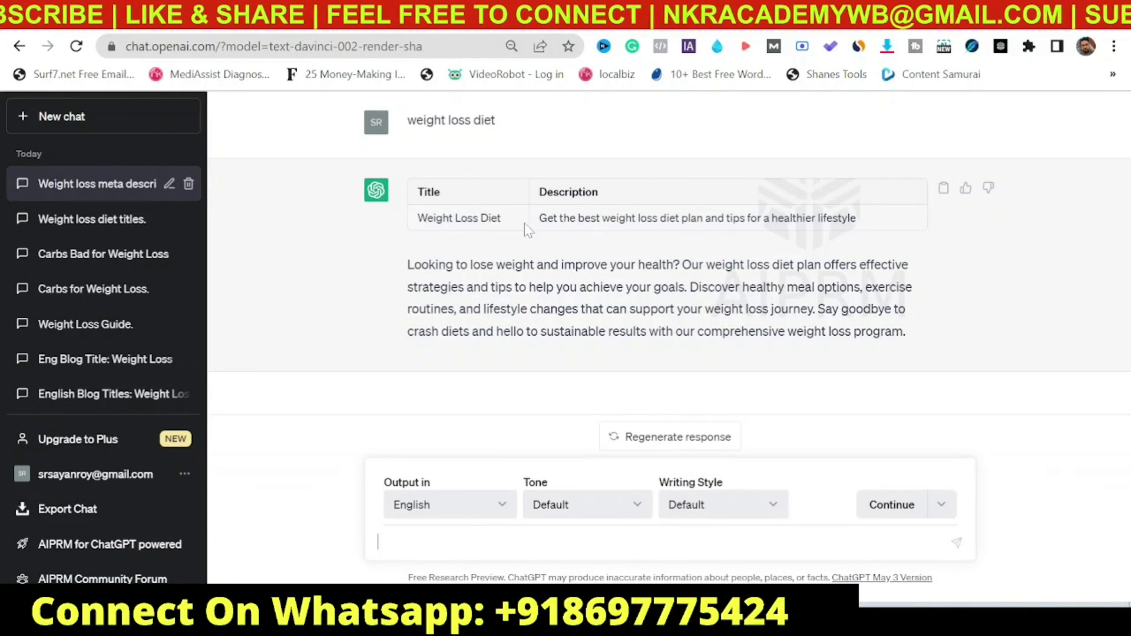
Set the snippet title to "Weight Loss Diet" and its description to "Get the best weight loss diet plan and tips for a healthier lifestyle", both copied from ChatGPT.
{"action": "mouse_move", "coordinate": [499, 223]}
{"action": "left_mouse_down"}
{"action": "mouse_move", "coordinate": [390, 209]}
{"action": "mouse_move", "coordinate": [509, 223]}
{"action": "left_mouse_up"}
{"action": "key", "text": "ctrl+c"}
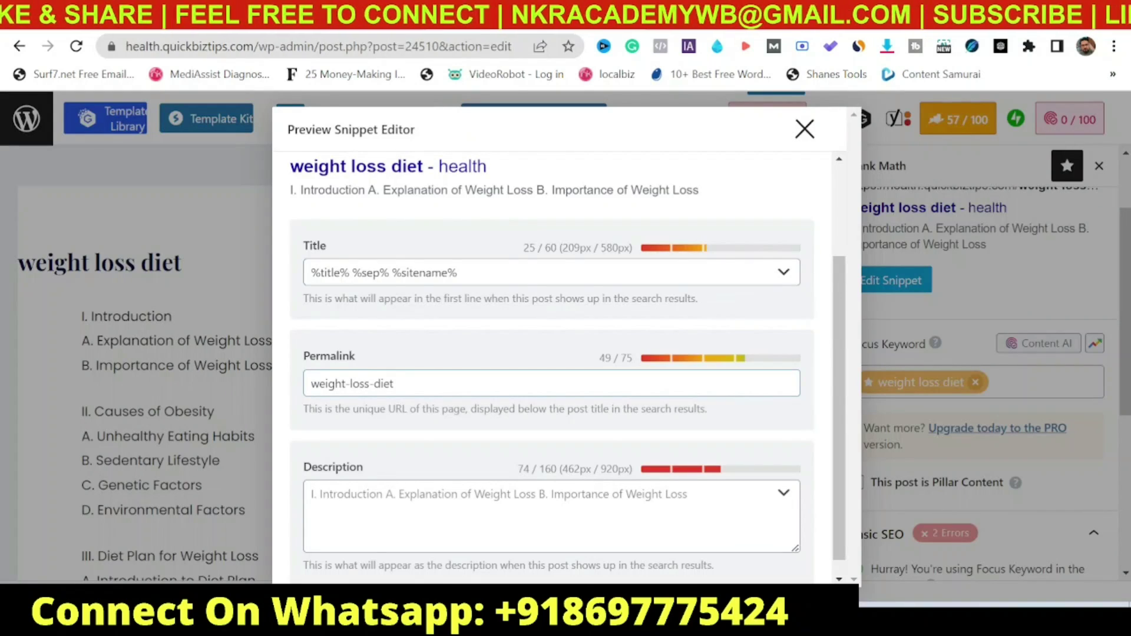
{"action": "left_click_drag", "start_coordinate": [458, 272], "coordinate": [309, 272]}
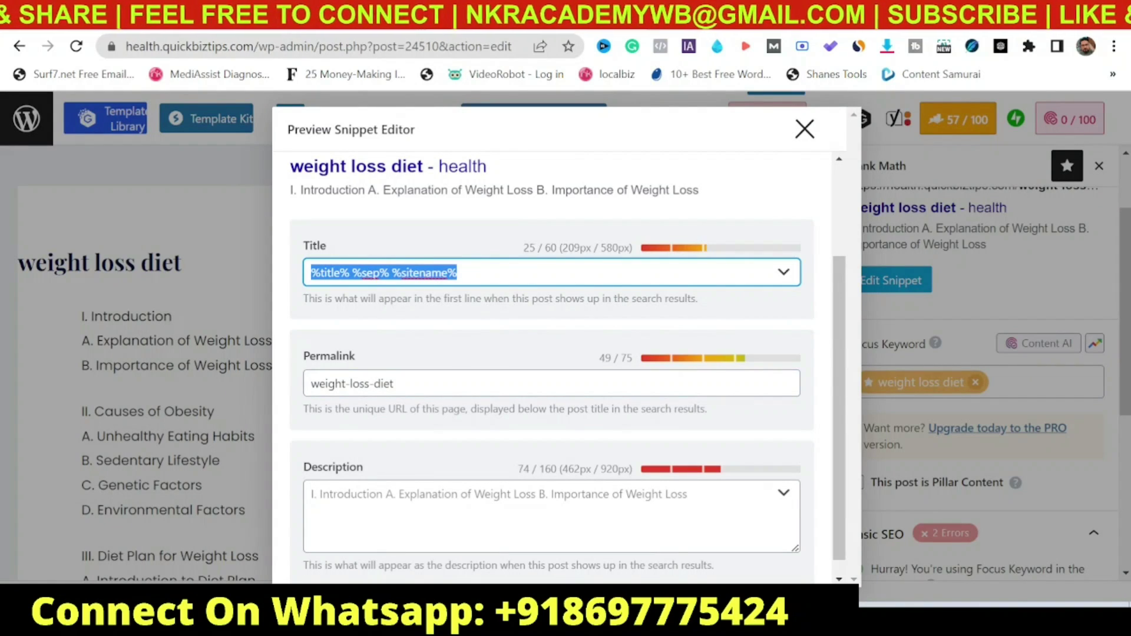
{"action": "key", "text": "ctrl+v"}
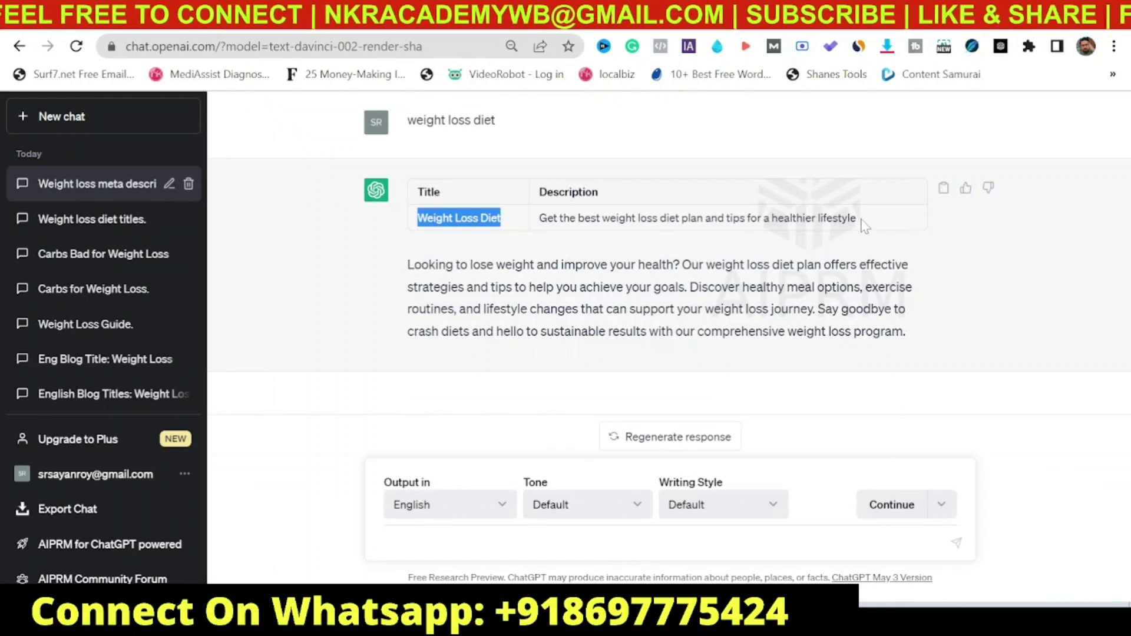
{"action": "left_click_drag", "start_coordinate": [861, 223], "coordinate": [538, 219]}
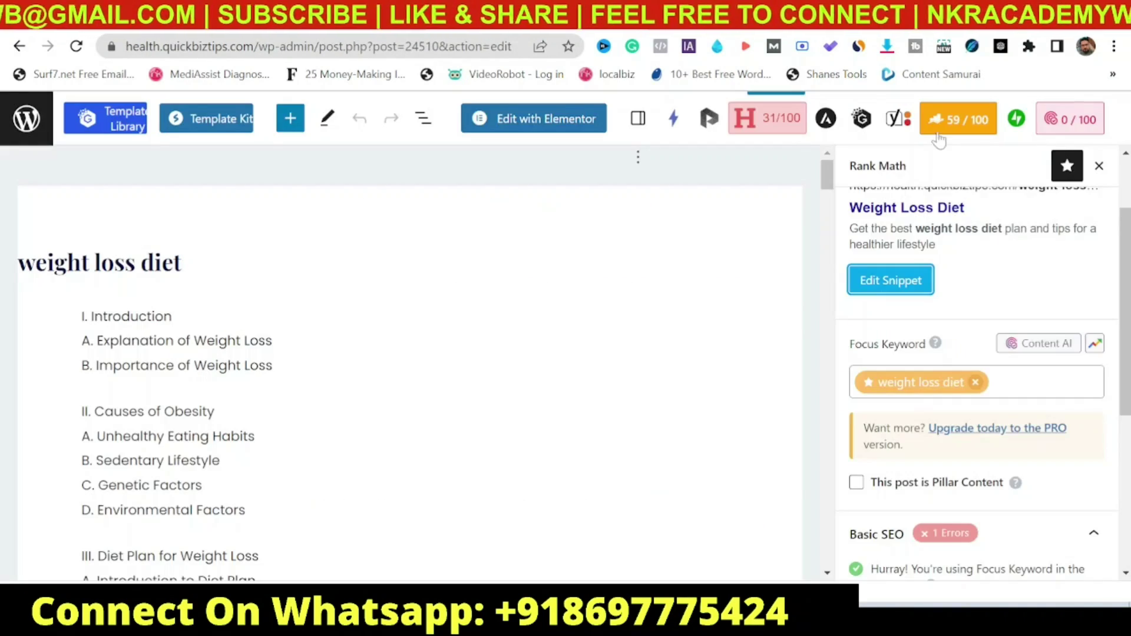
Add "weight loss" before "diet plan" in the opening paragraph and extend the outline line to "Importance of Weight Loss Diet".
{"action": "scroll", "coordinate": [977, 365], "scroll_direction": "down", "scroll_amount": 5}
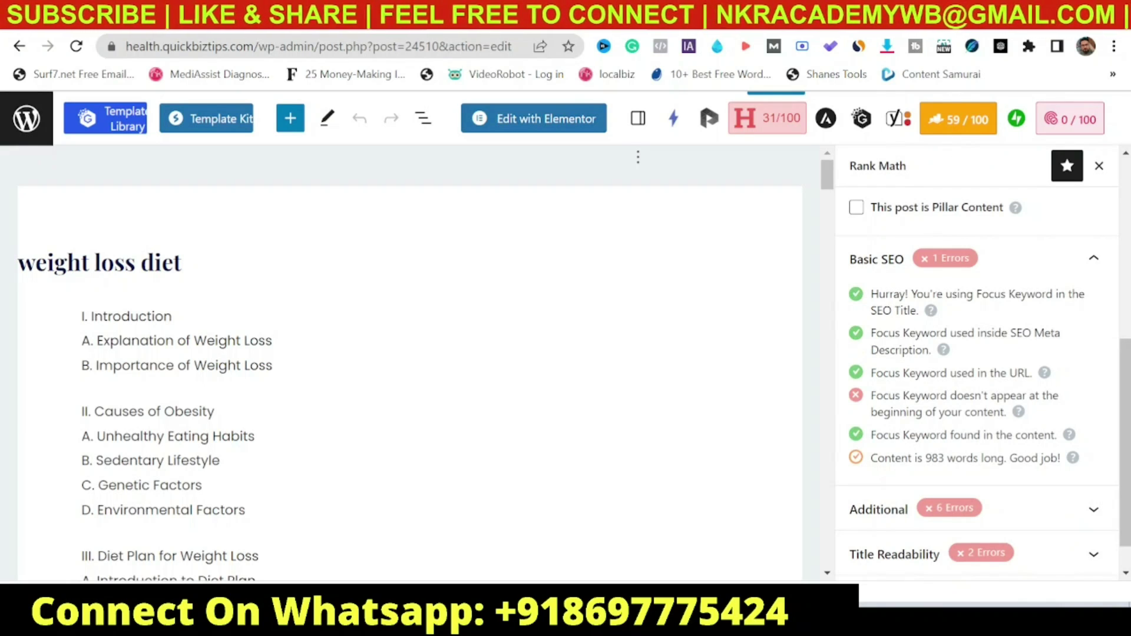
{"action": "scroll", "coordinate": [1115, 405], "scroll_direction": "up", "scroll_amount": 4}
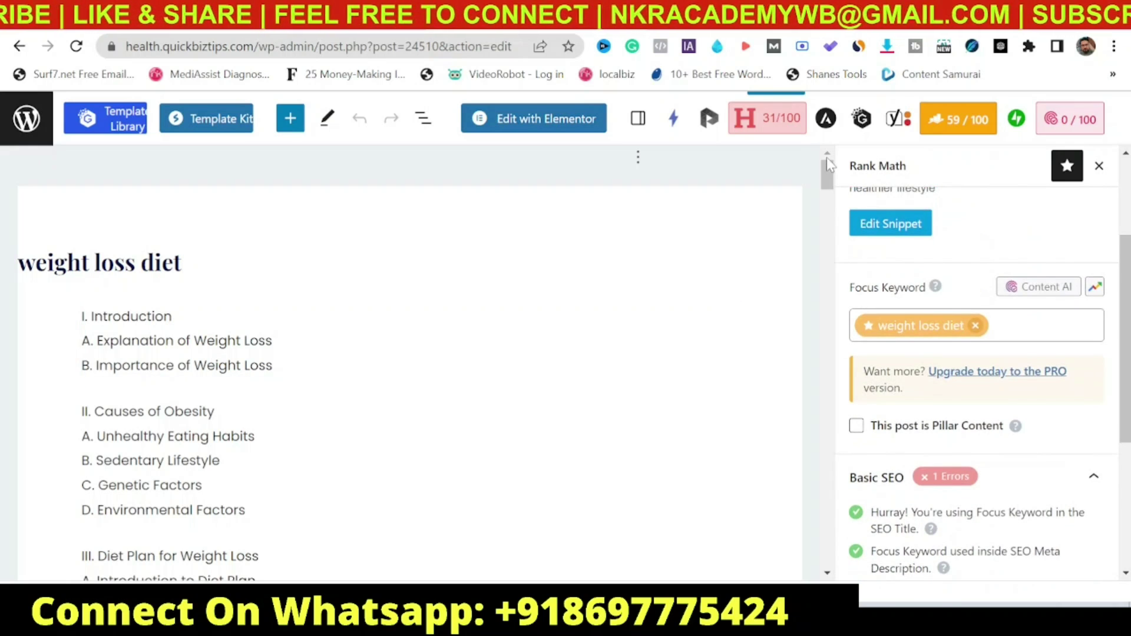
{"action": "left_click_drag", "start_coordinate": [829, 175], "coordinate": [828, 261]}
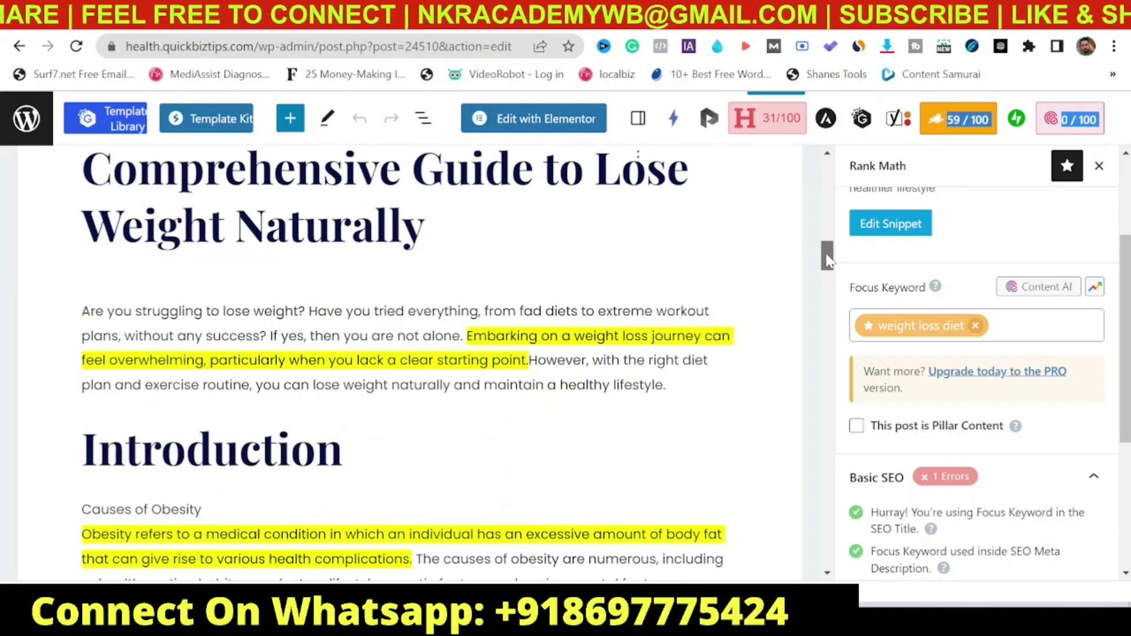
{"action": "left_click", "coordinate": [682, 360]}
{"action": "type", "text": "weight loss"}
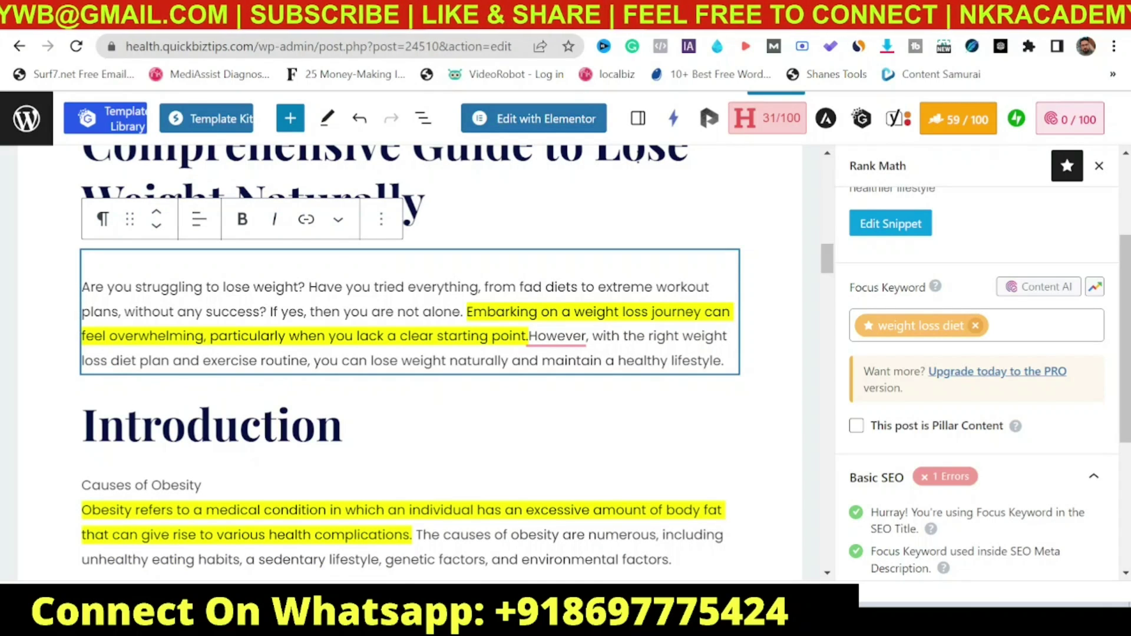
{"action": "left_click", "coordinate": [212, 424]}
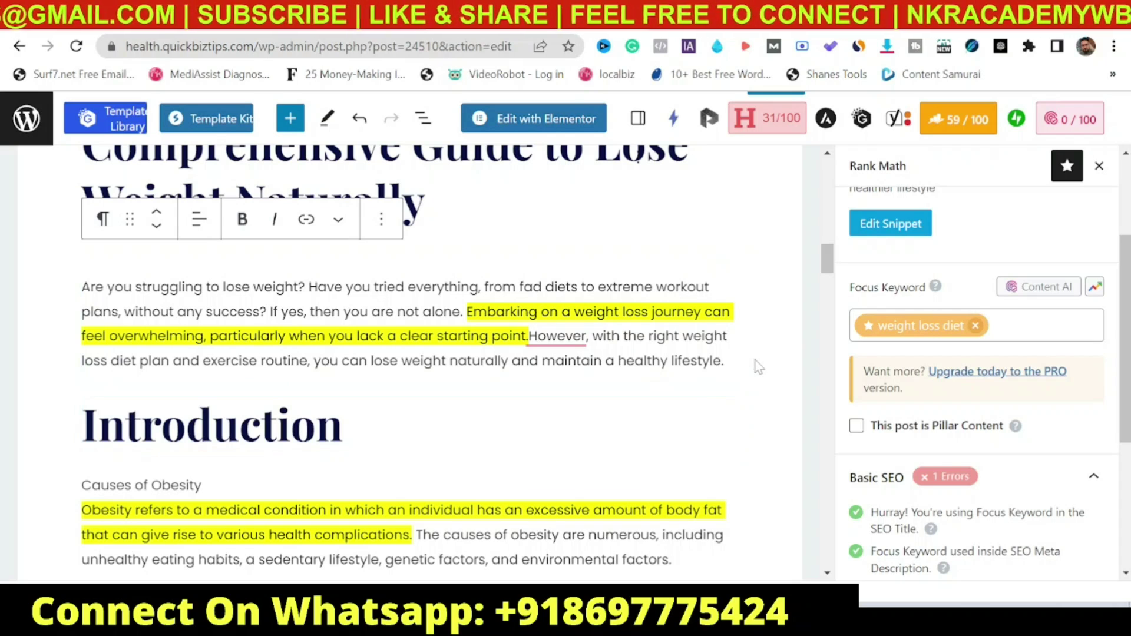
{"action": "left_click", "coordinate": [755, 360]}
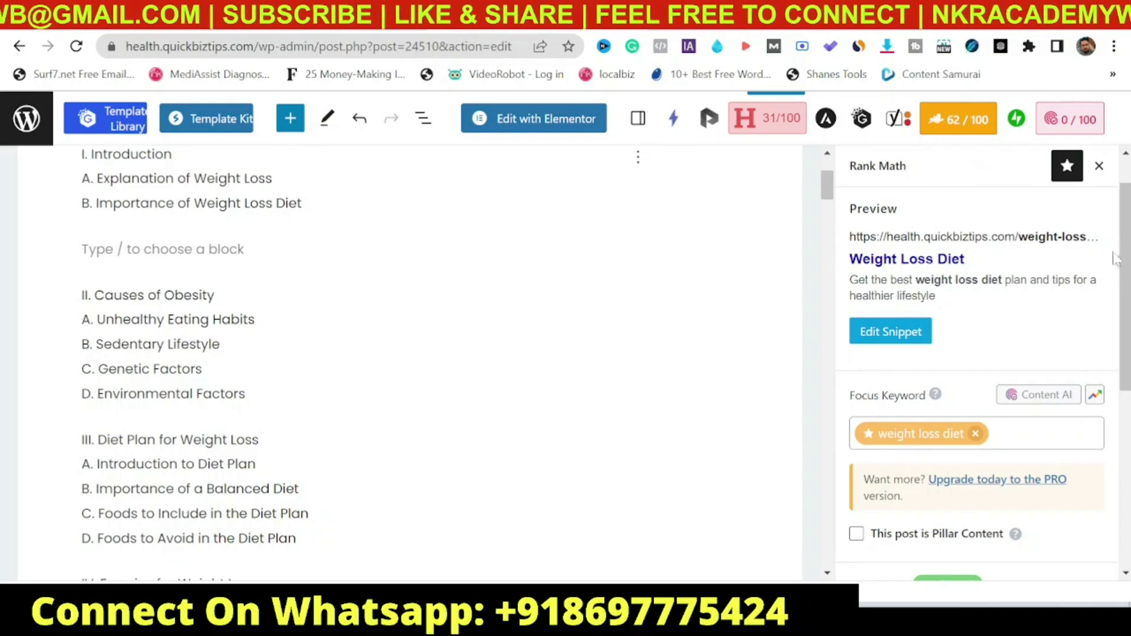
Review the Basic SEO checks, then expand the Additional checks and read through them.
{"action": "scroll", "coordinate": [1124, 258], "scroll_direction": "down", "scroll_amount": 3}
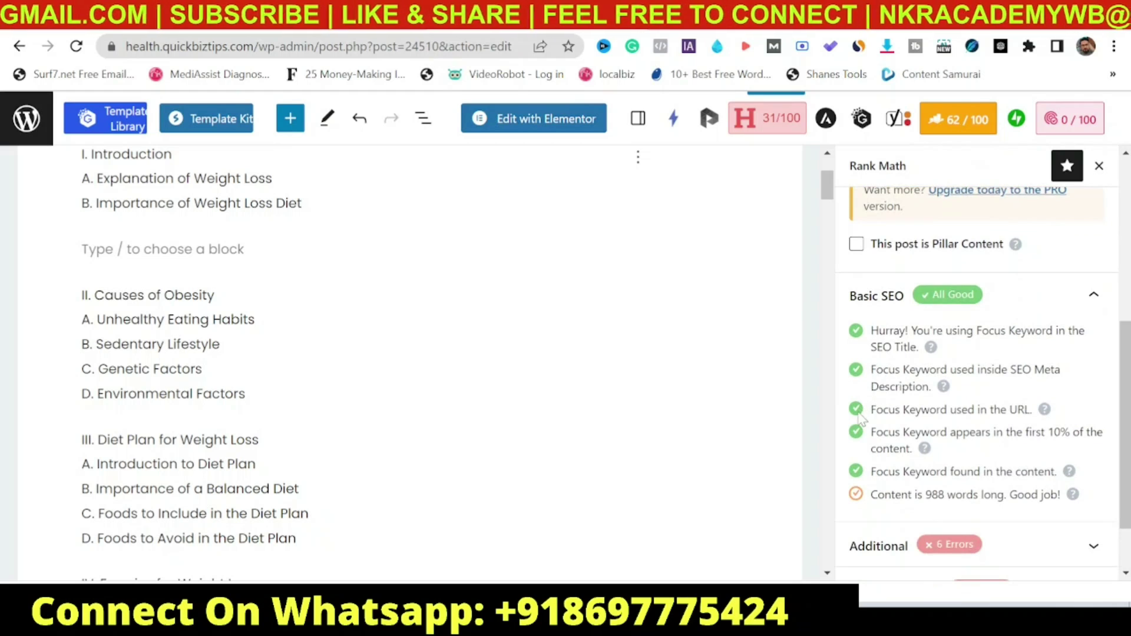
{"action": "scroll", "coordinate": [1121, 379], "scroll_direction": "down", "scroll_amount": 1}
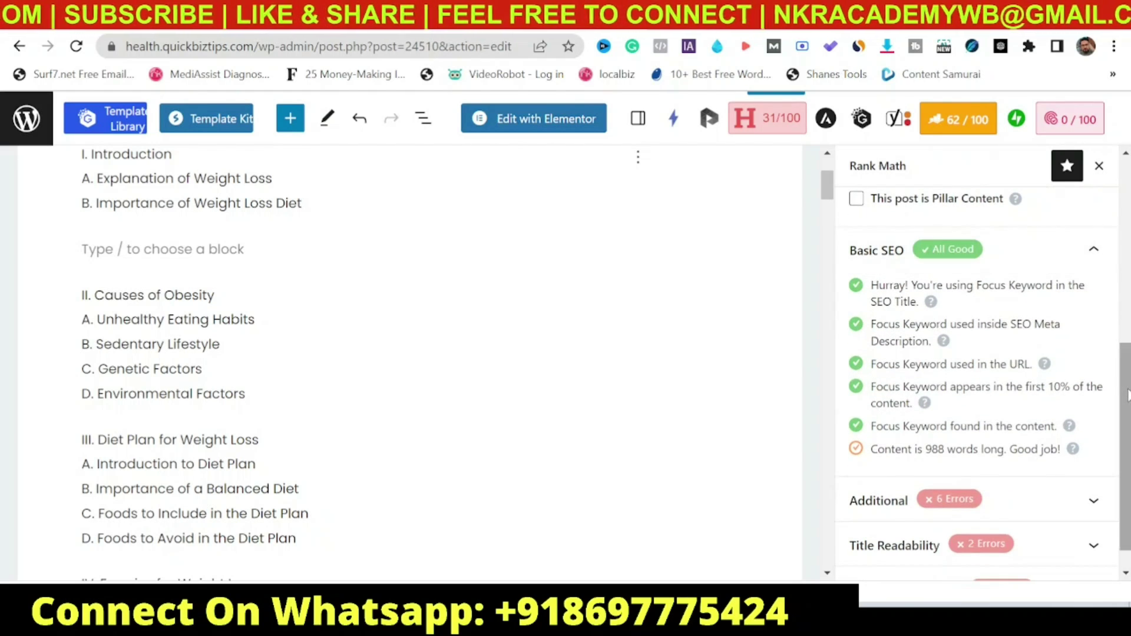
{"action": "scroll", "coordinate": [910, 377], "scroll_direction": "down", "scroll_amount": 1}
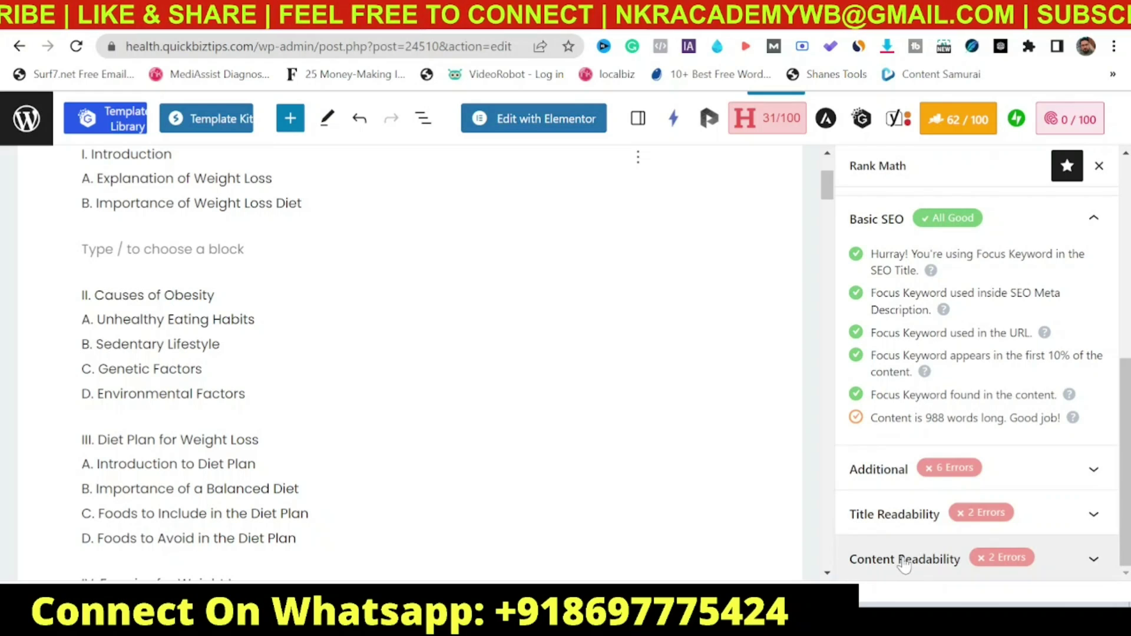
{"action": "left_click", "coordinate": [1028, 475]}
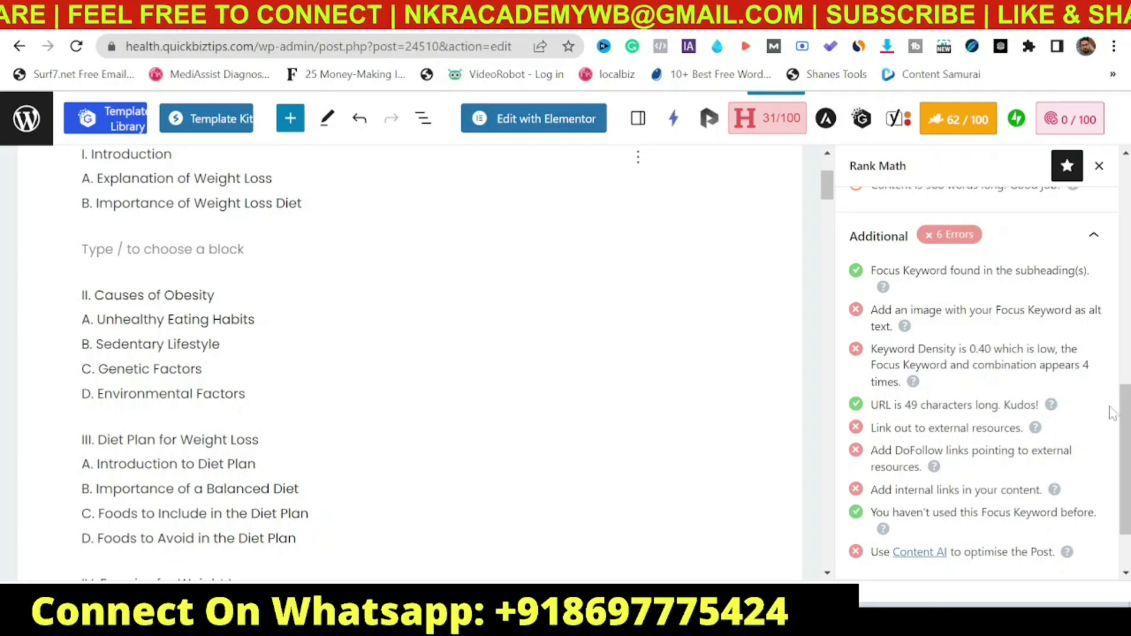
{"action": "left_click_drag", "start_coordinate": [1125, 412], "coordinate": [1125, 367]}
Insert an image block between the "Weight Loss Diet: A Comprehensive Guide" heading and the opening paragraph.
{"action": "left_click_drag", "start_coordinate": [823, 188], "coordinate": [843, 257]}
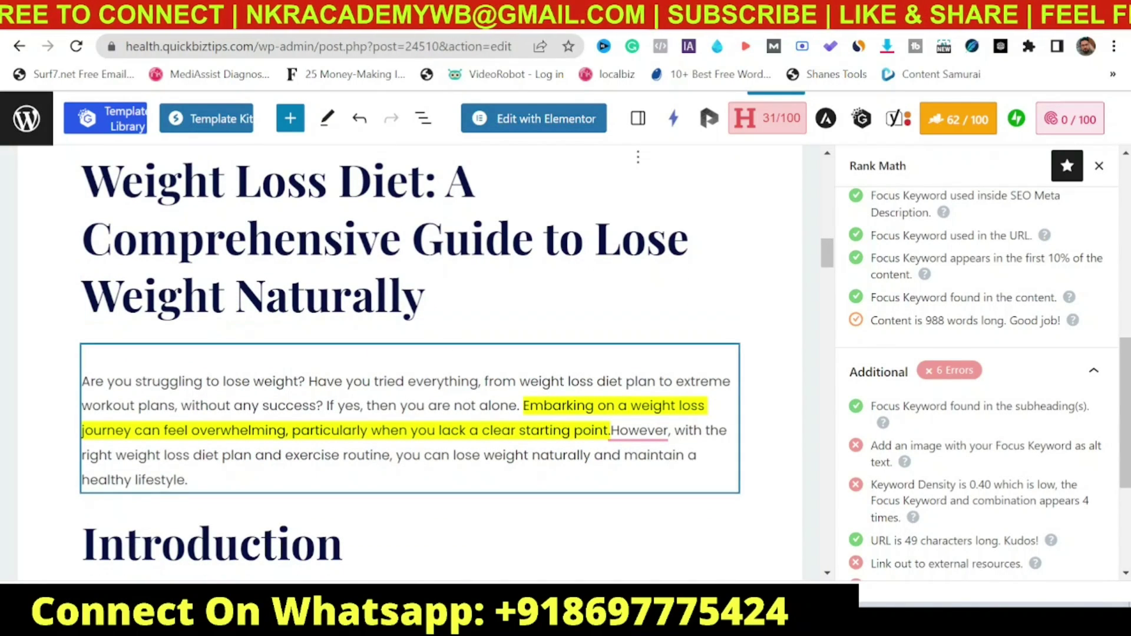
{"action": "left_click", "coordinate": [427, 348]}
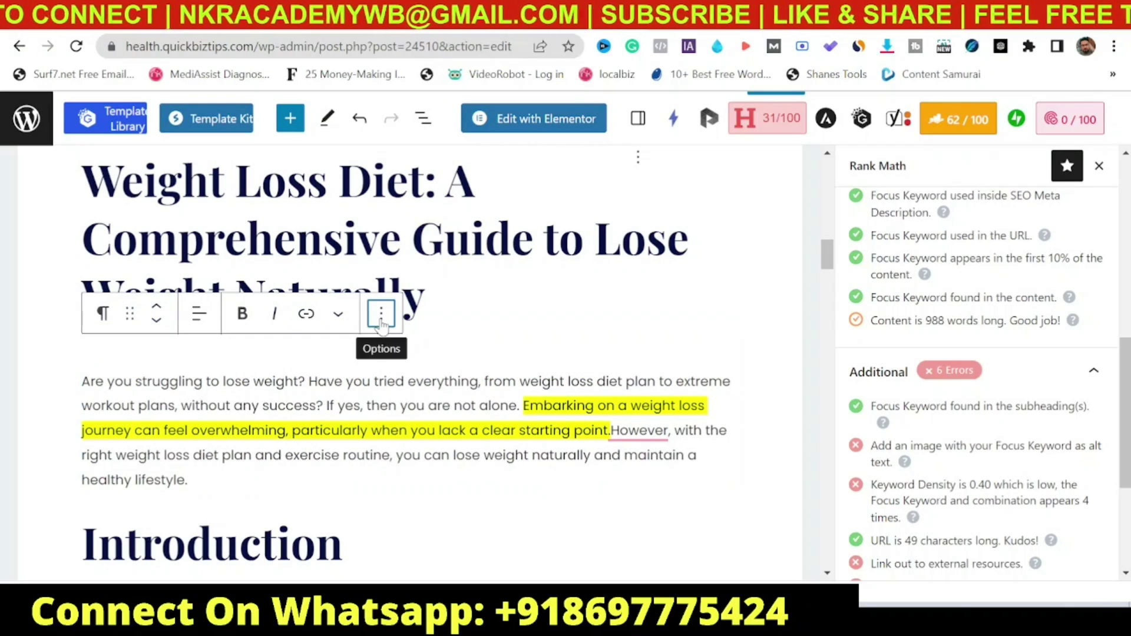
{"action": "left_click", "coordinate": [381, 318]}
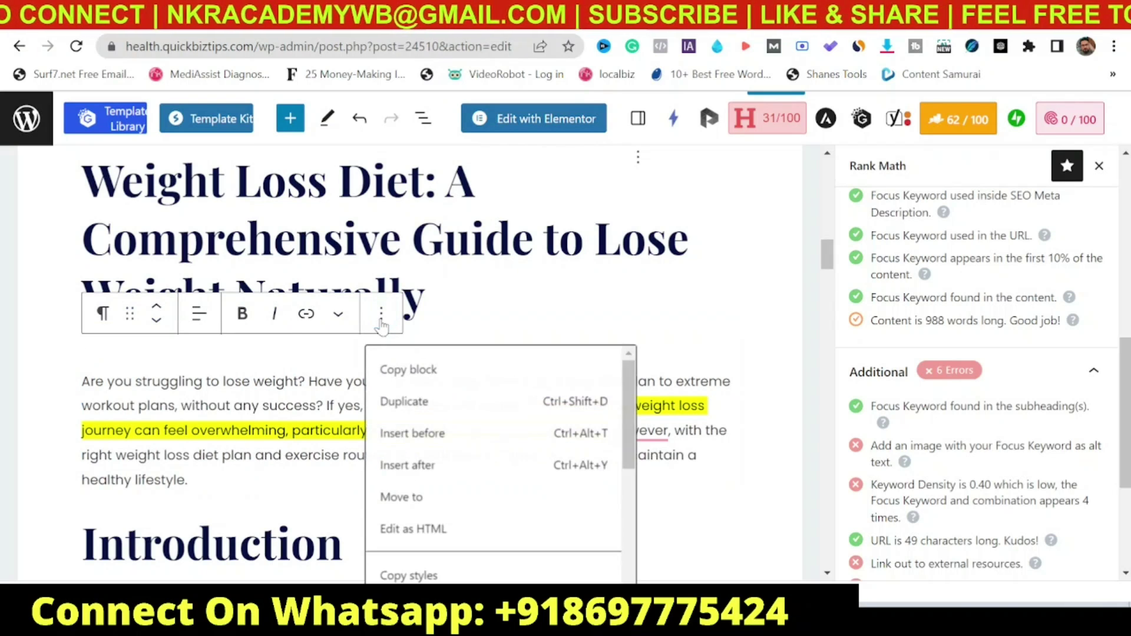
{"action": "left_click", "coordinate": [412, 434]}
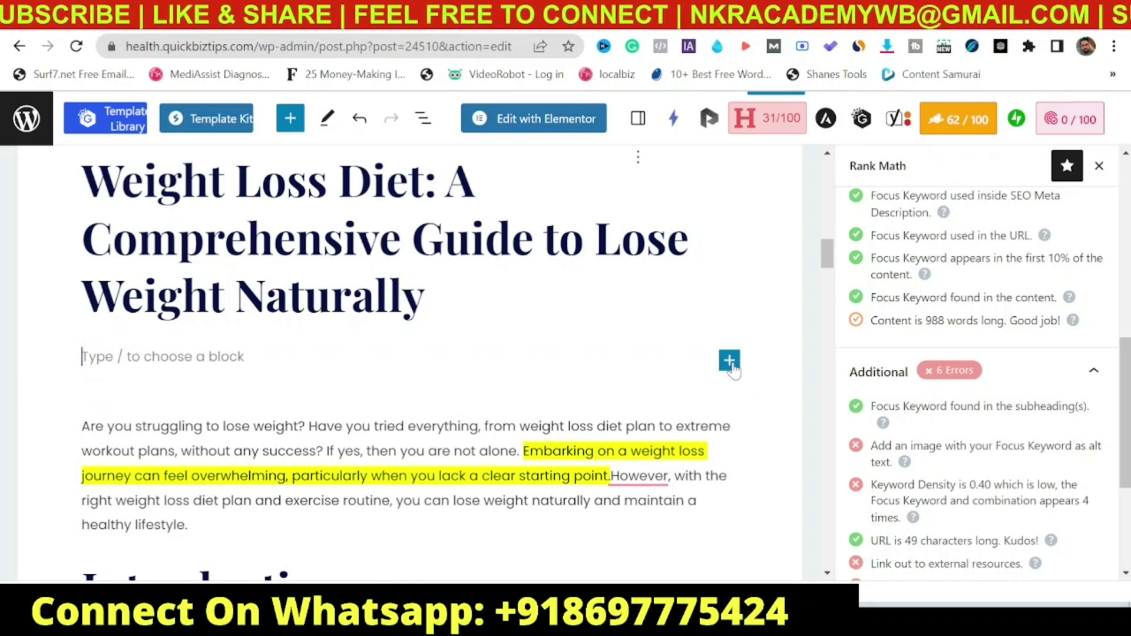
{"action": "left_click", "coordinate": [730, 361]}
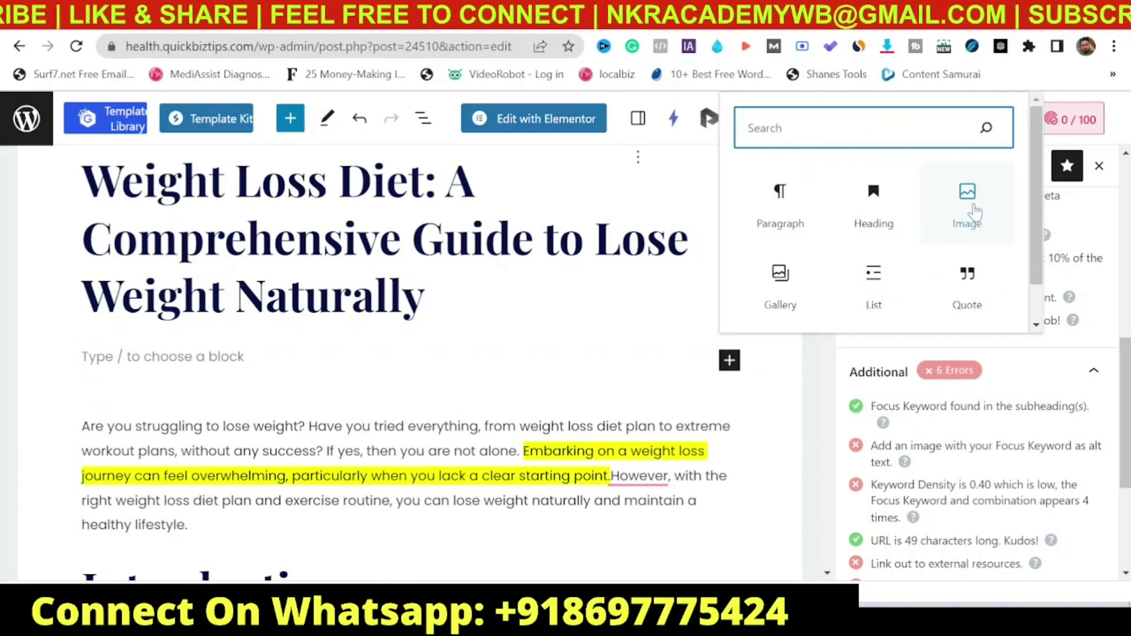
{"action": "left_click", "coordinate": [967, 207]}
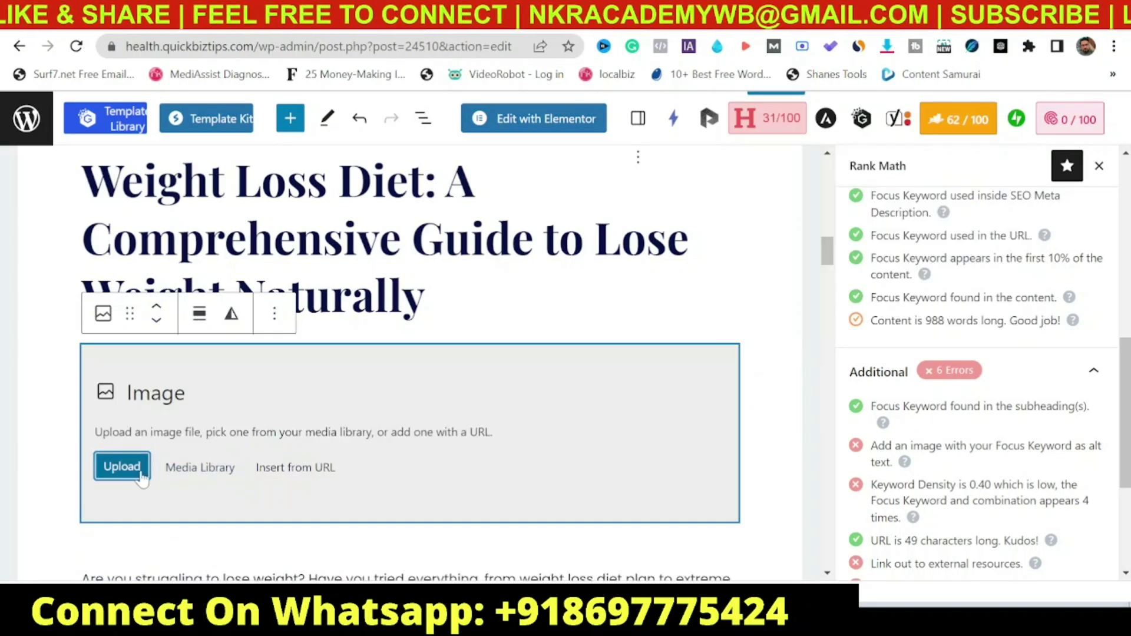
Fill the image block with the skillet photo image.jpeg from the media library, using the alt text "weight lose diet".
{"action": "left_click", "coordinate": [199, 468]}
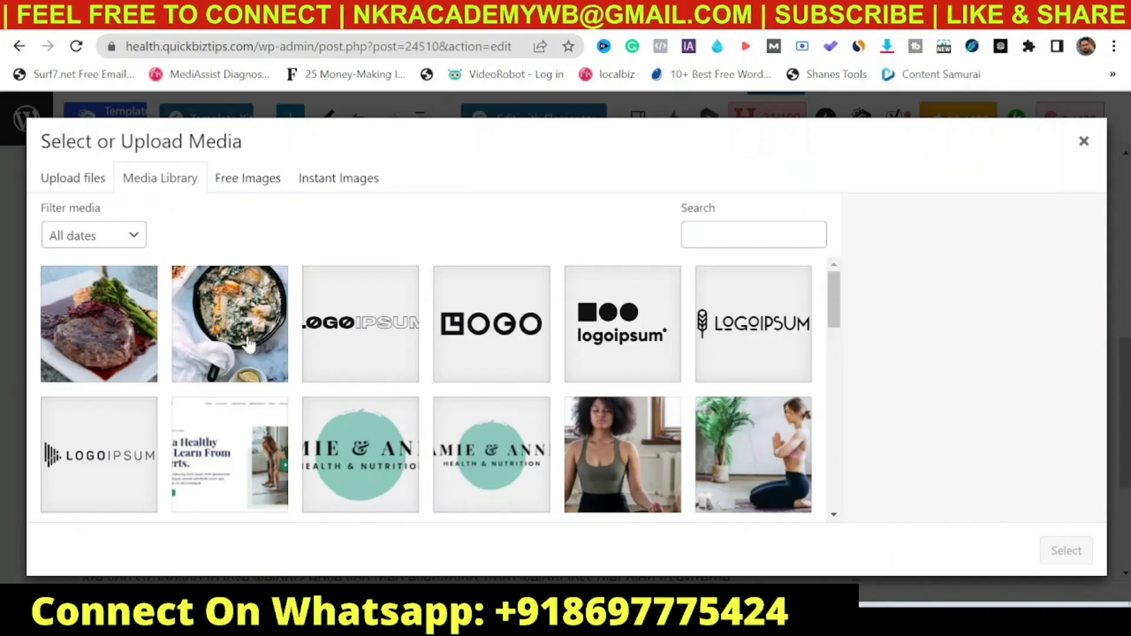
{"action": "left_click", "coordinate": [248, 344]}
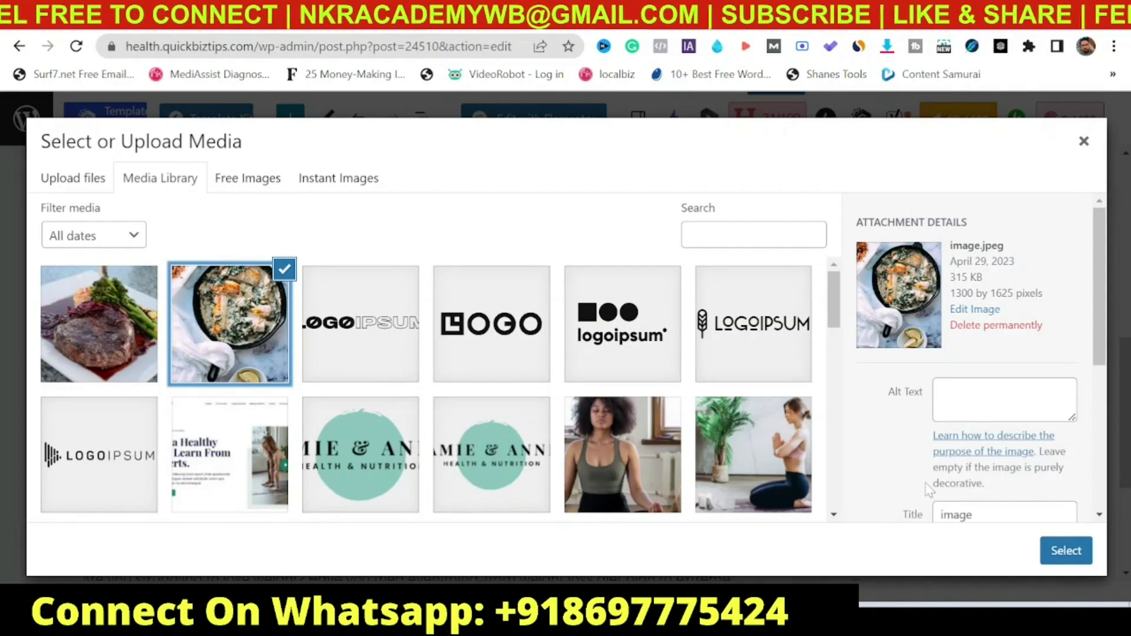
{"action": "left_click", "coordinate": [1004, 400]}
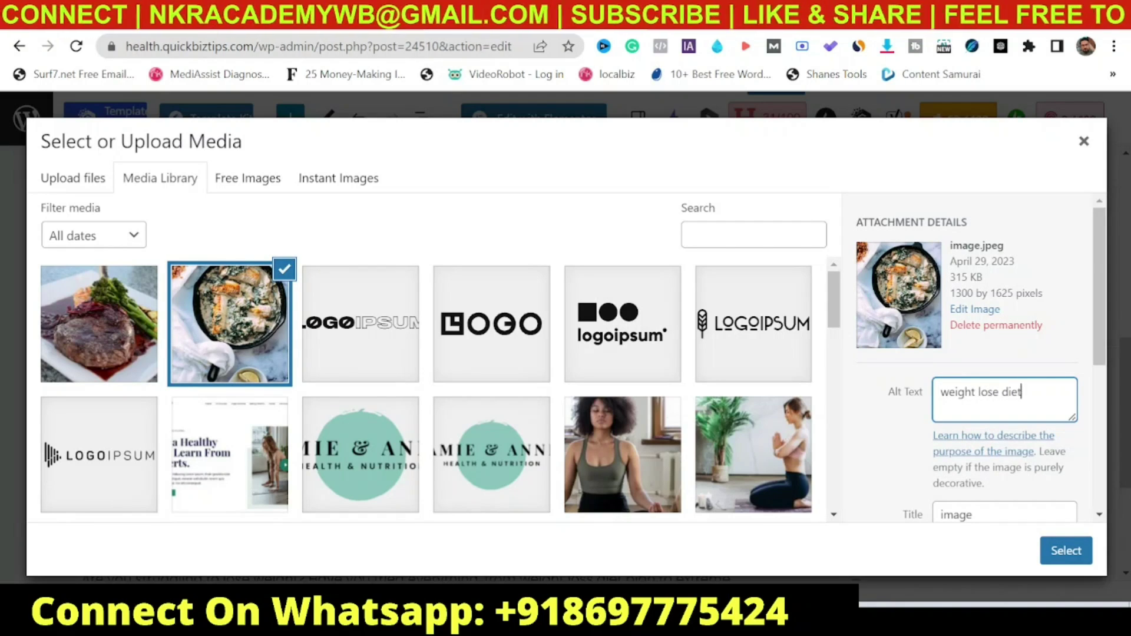
{"action": "left_click", "coordinate": [1060, 553]}
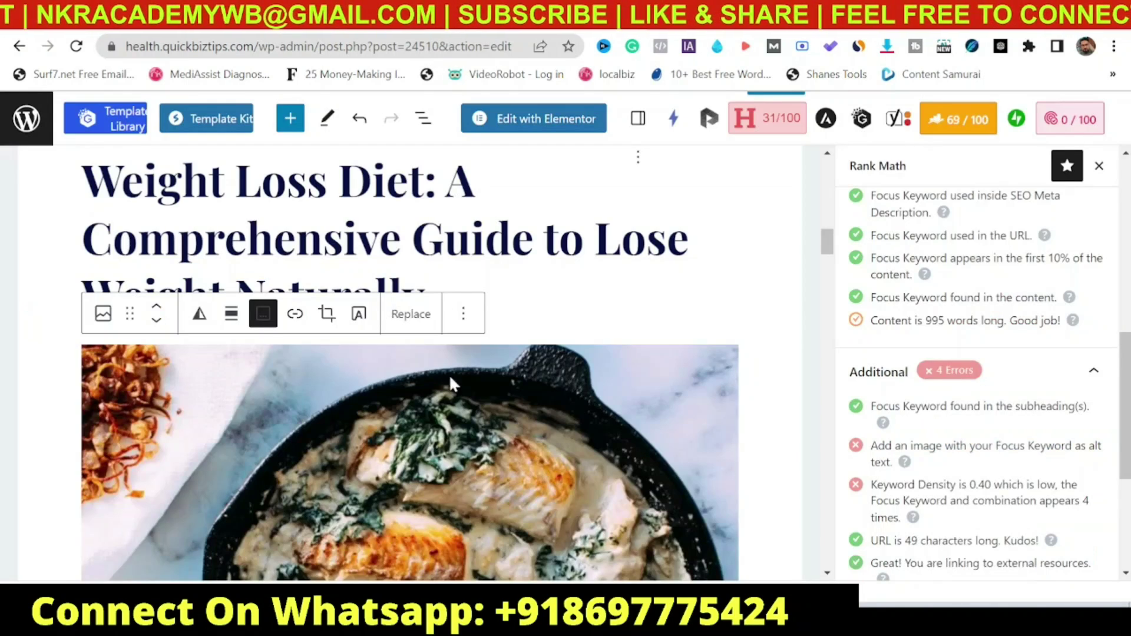
Return to the general Rank Math settings and publish the "weight loss diet" post.
{"action": "left_click", "coordinate": [958, 121]}
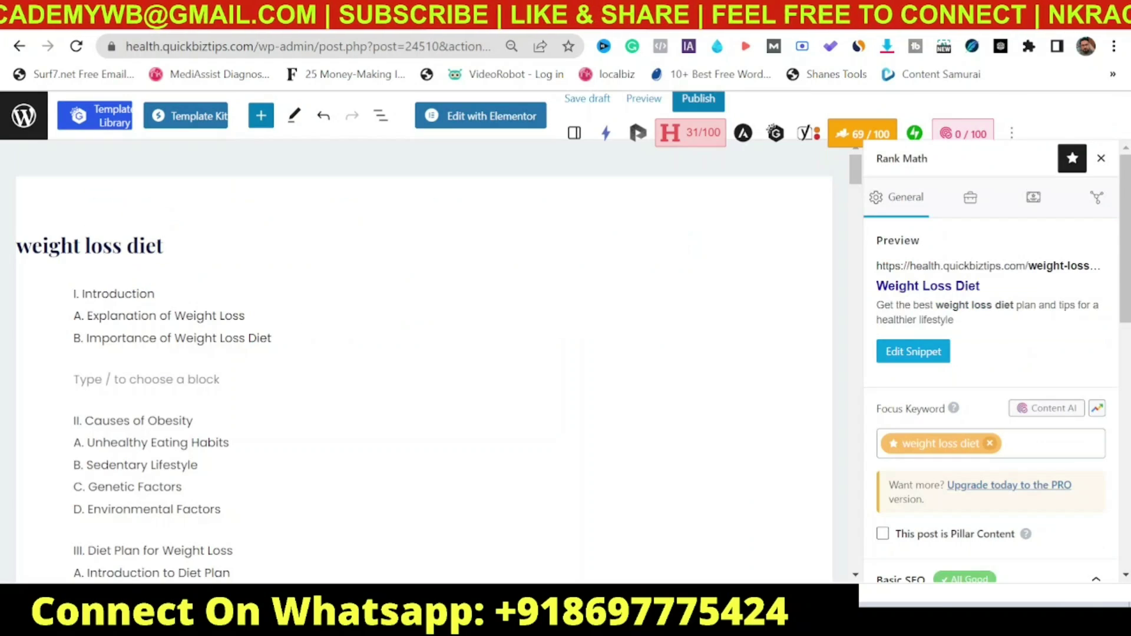
{"action": "left_click", "coordinate": [695, 245]}
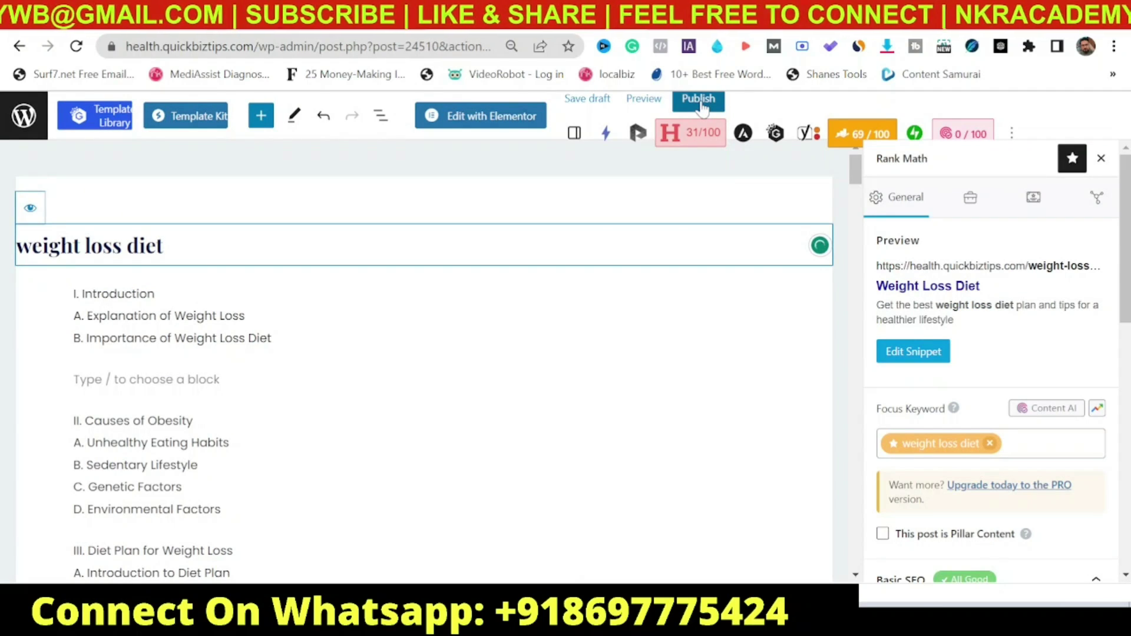
{"action": "left_click", "coordinate": [699, 101]}
{"action": "left_click", "coordinate": [956, 188]}
{"action": "left_click", "coordinate": [956, 189]}
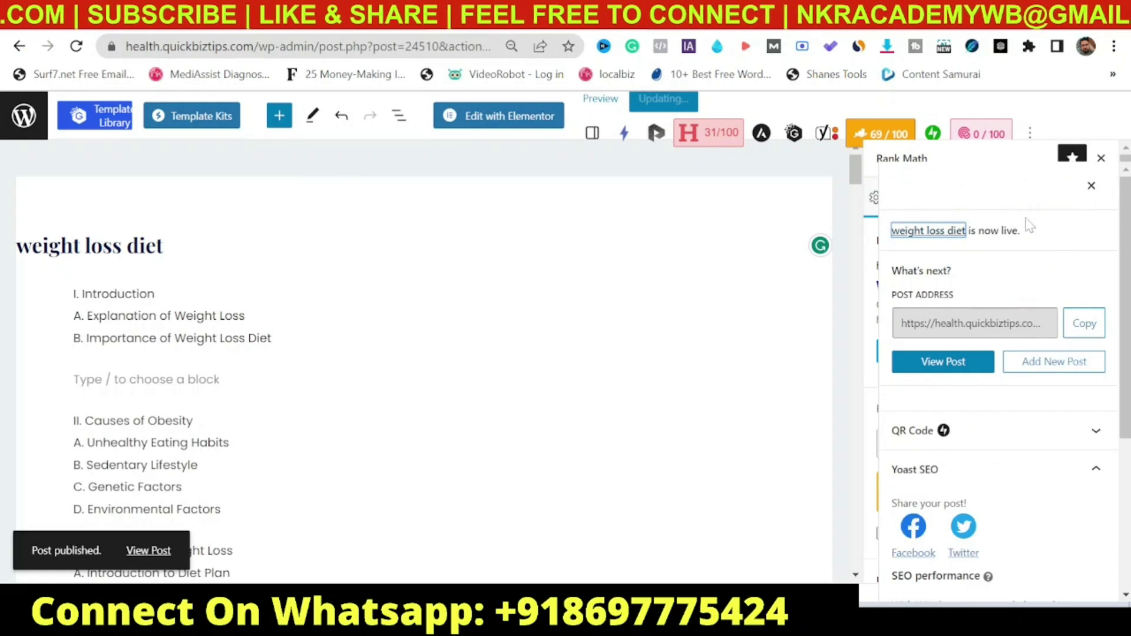
Open the live "weight loss diet" post and look through the published page from start to end.
{"action": "left_click", "coordinate": [931, 234]}
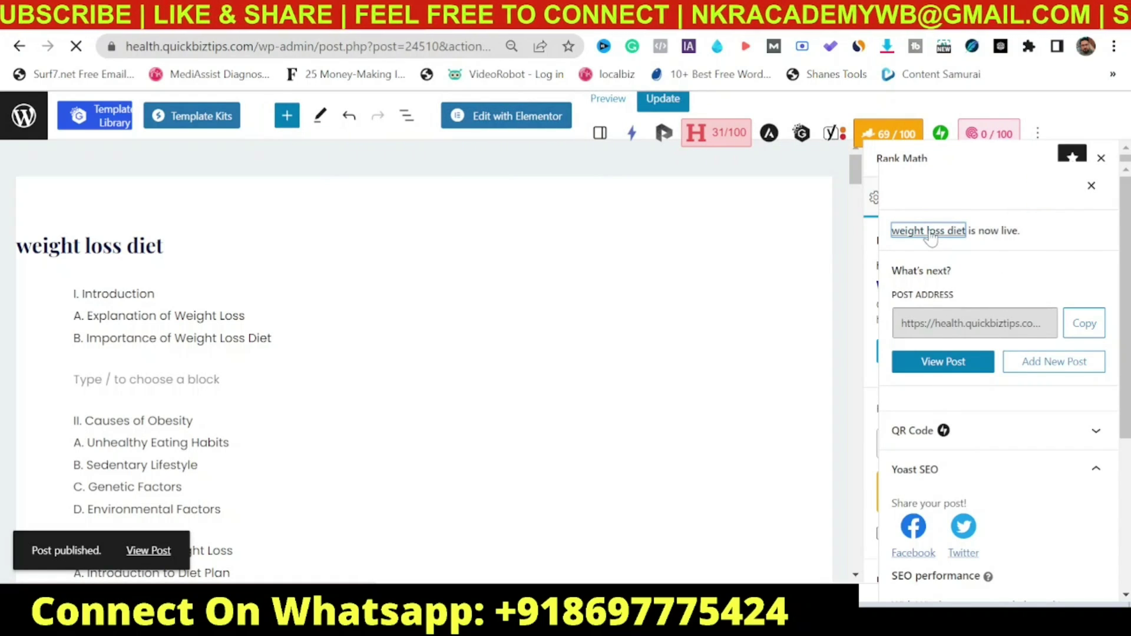
{"action": "scroll", "coordinate": [566, 347], "scroll_direction": "down", "scroll_amount": 20}
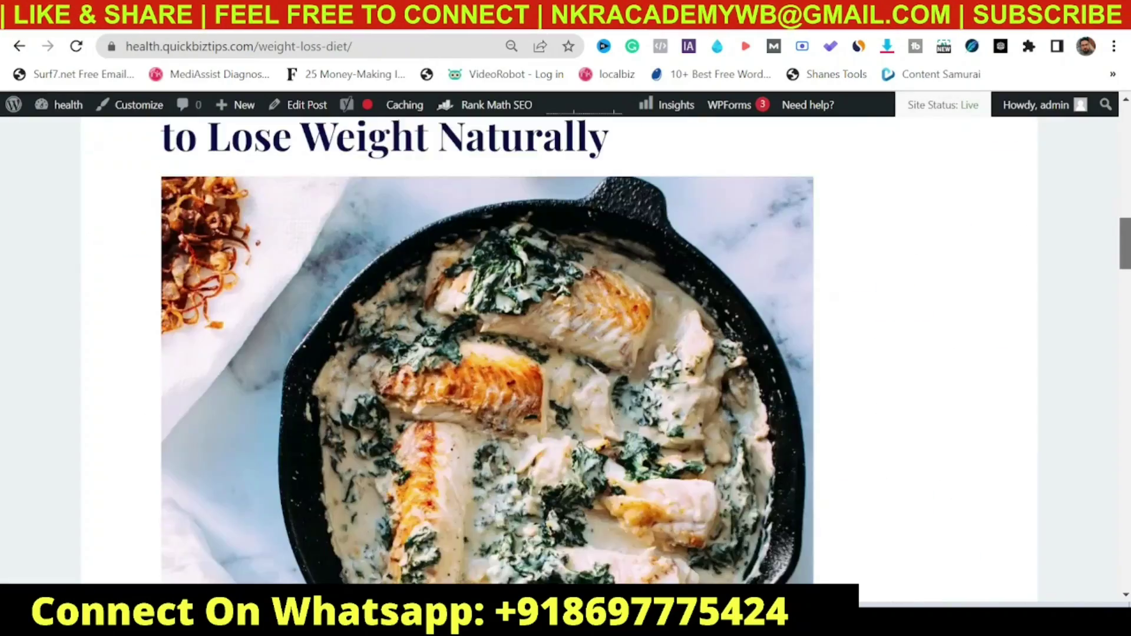
{"action": "scroll", "coordinate": [565, 347], "scroll_direction": "down", "scroll_amount": 20}
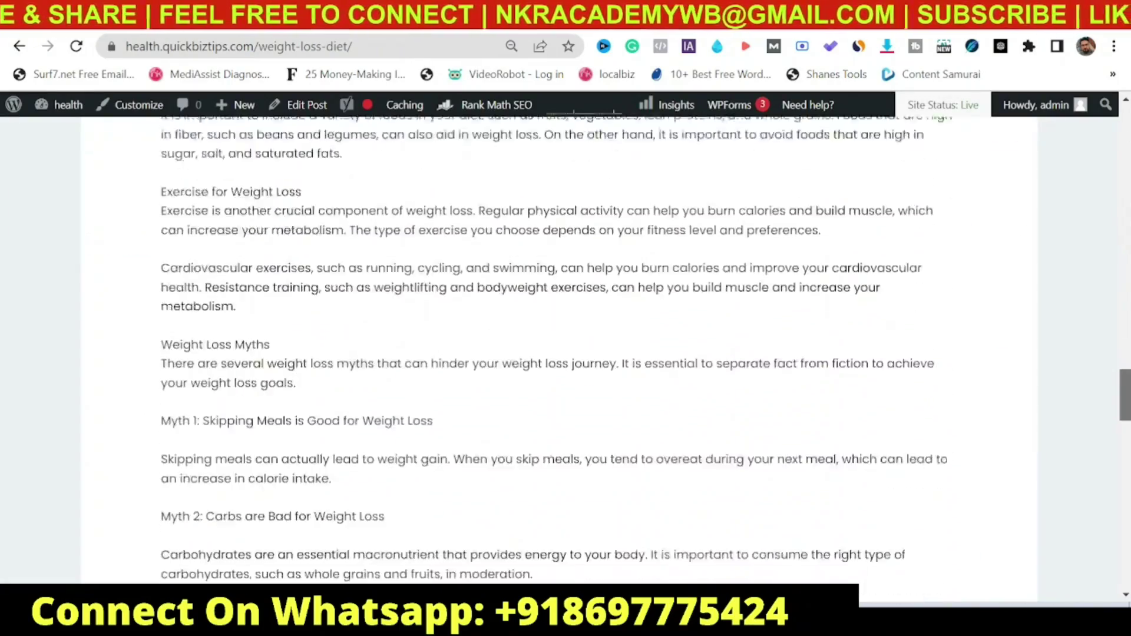
{"action": "left_click_drag", "start_coordinate": [1125, 453], "coordinate": [1093, 118]}
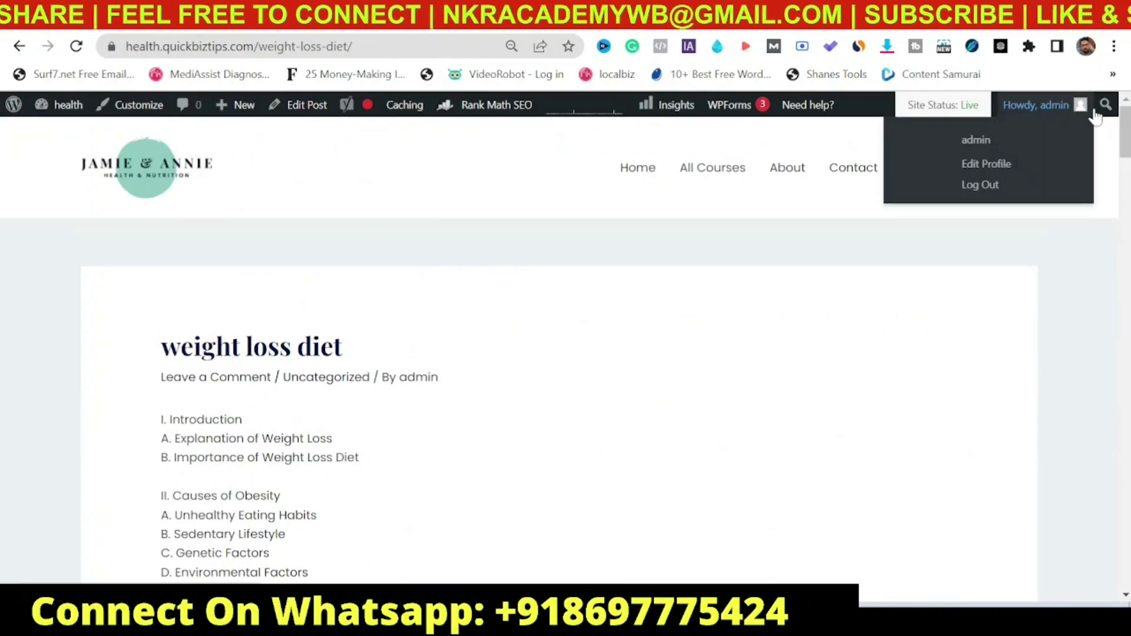